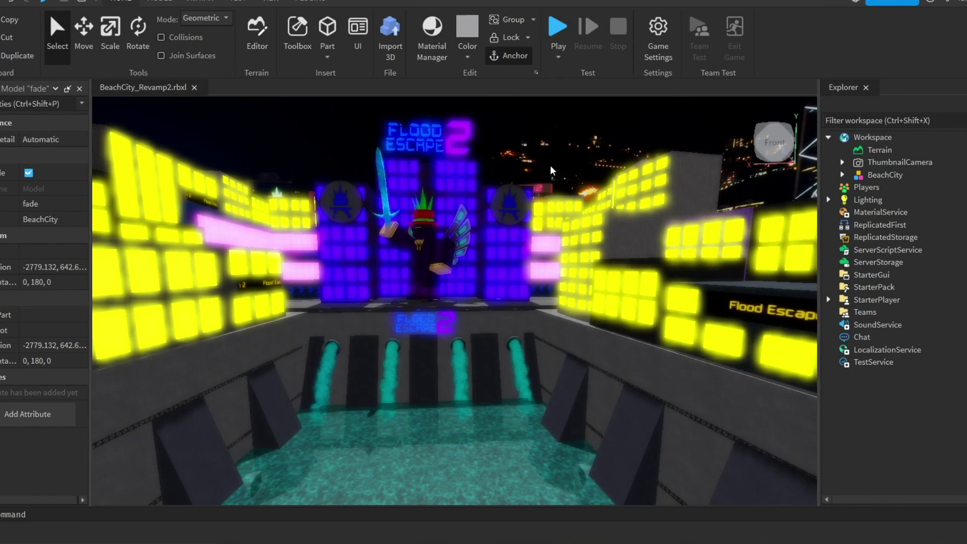
- Expand the BeachCity map and inspect the BGM setting's value
scroll(550, 163, "down", 2)
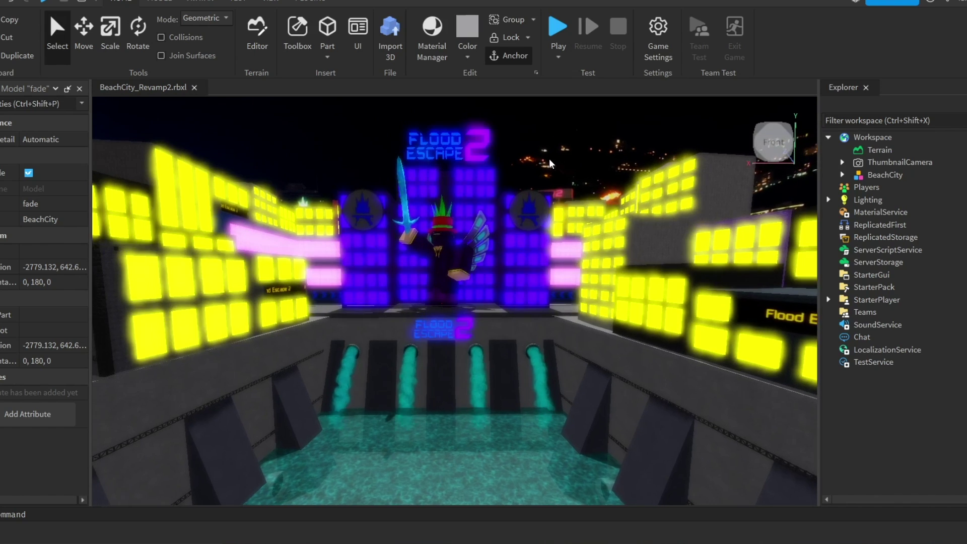
left_click(842, 174)
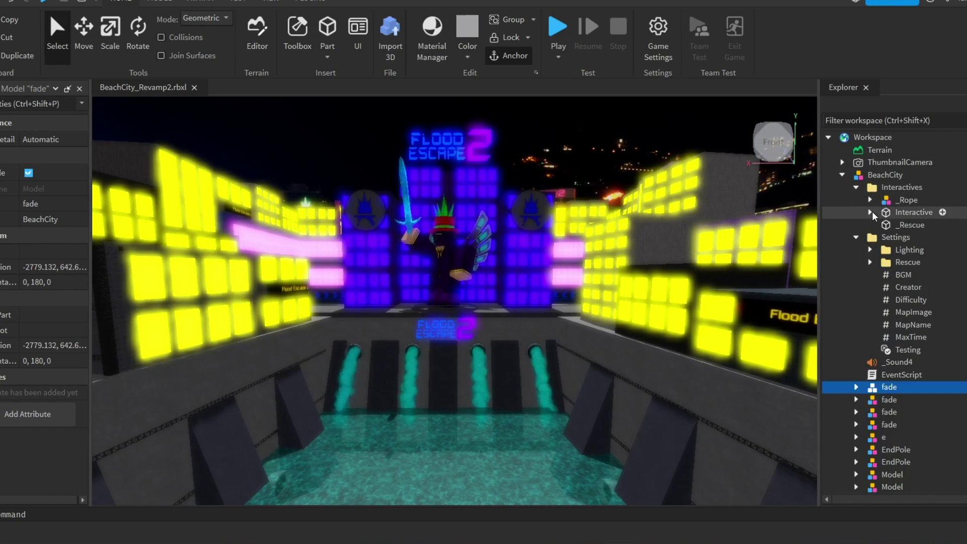
left_click(889, 278)
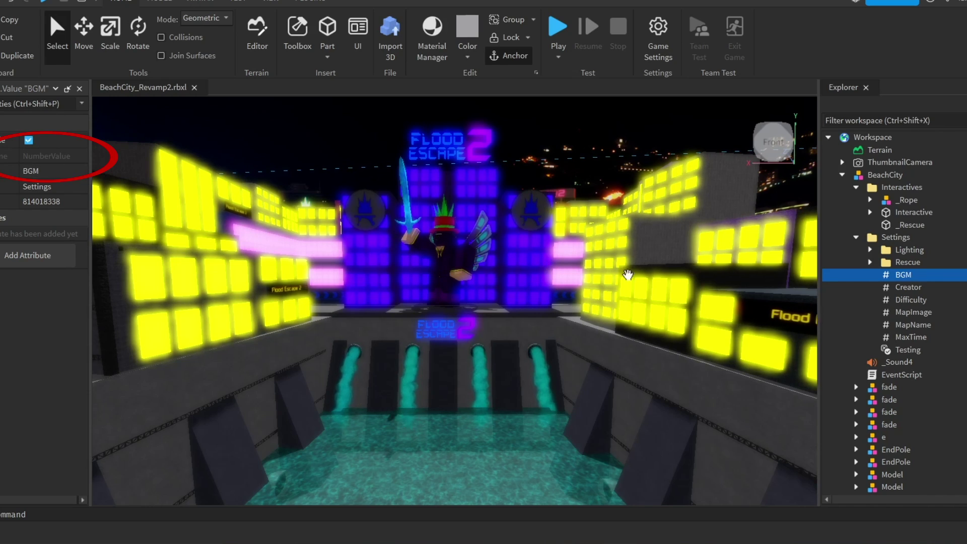
left_click(921, 274)
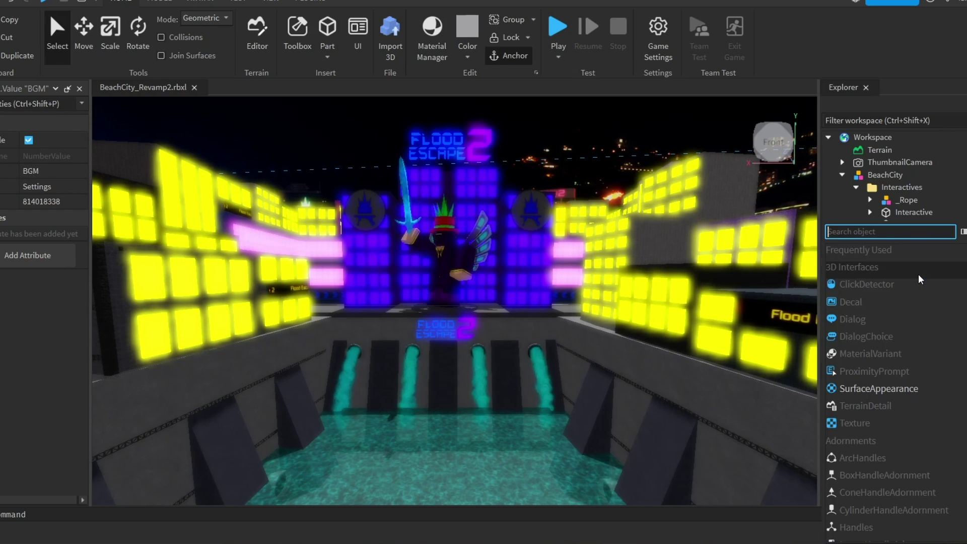
type("str")
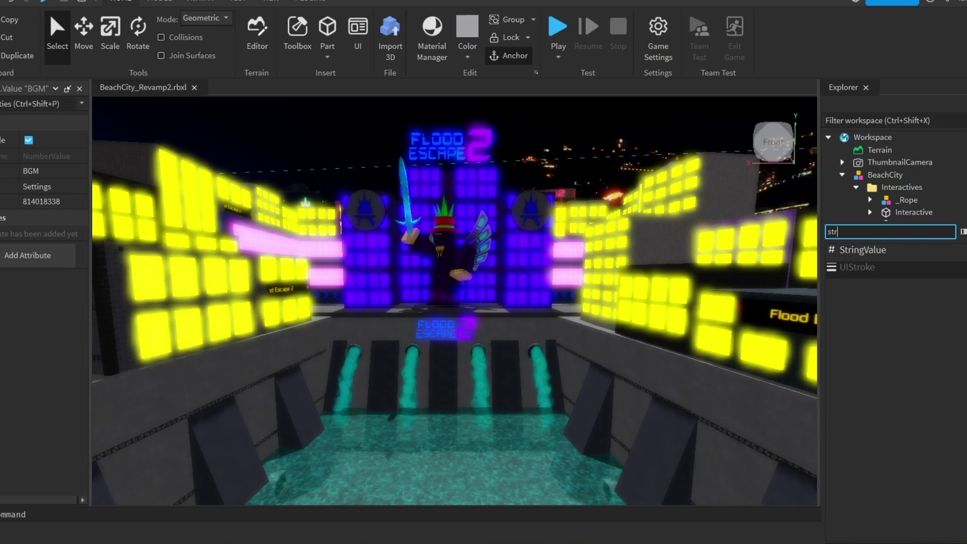
left_click(906, 212)
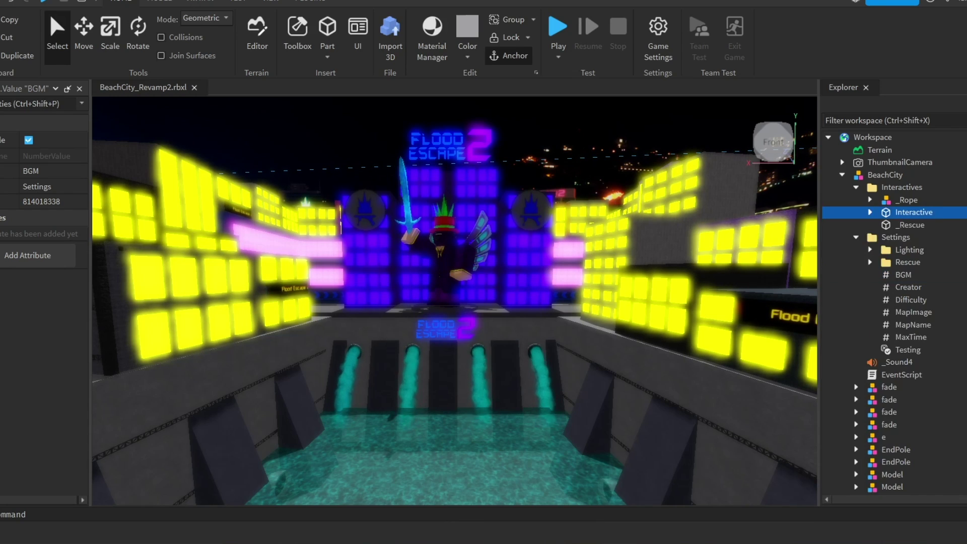
- Insert a StringValue into the Settings folder and paste 814018338 as its value
left_click(920, 237)
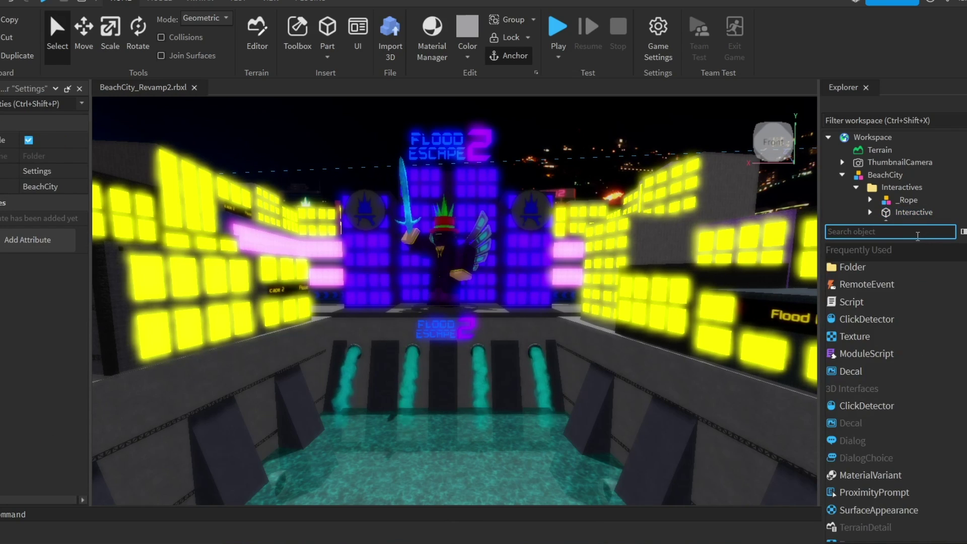
type("str")
left_click(871, 250)
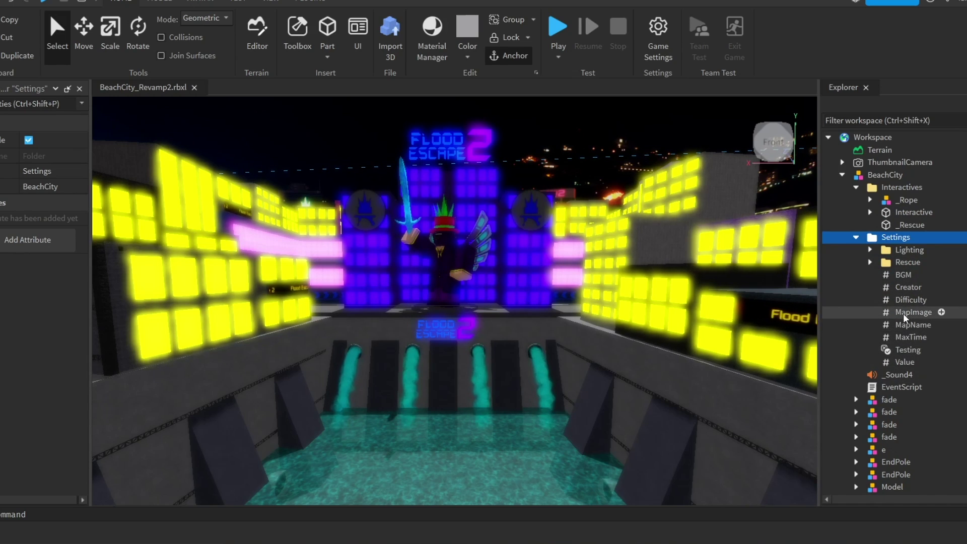
left_click(902, 274)
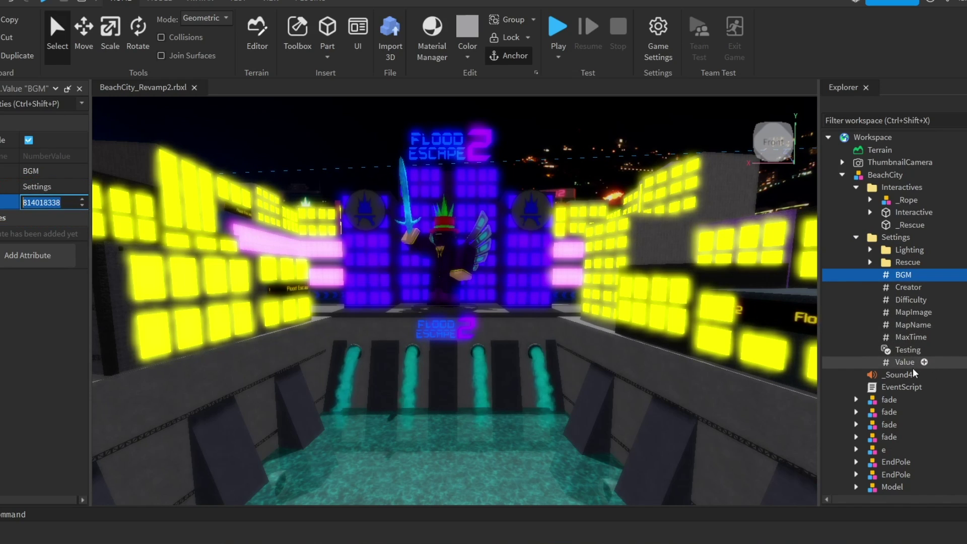
left_click(852, 362)
type("814018338")
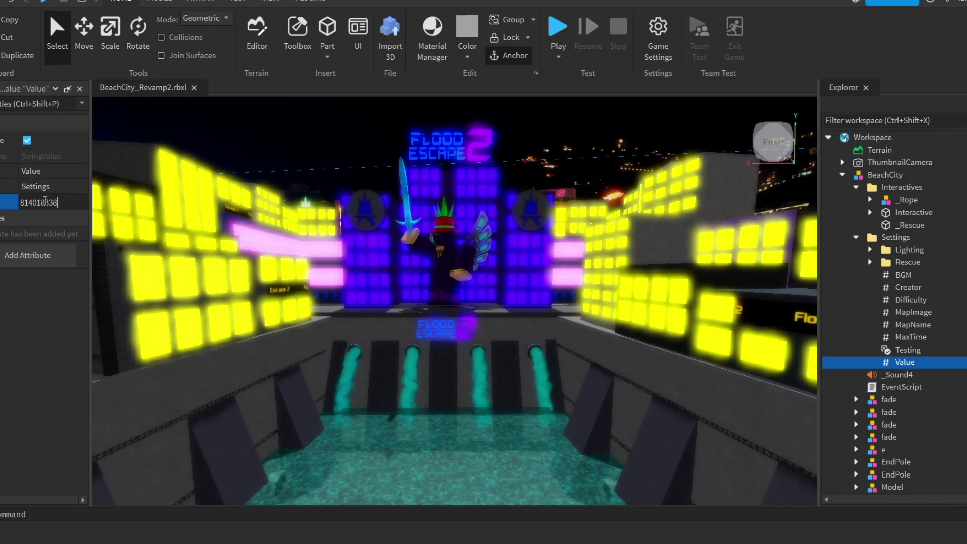
left_click(885, 276)
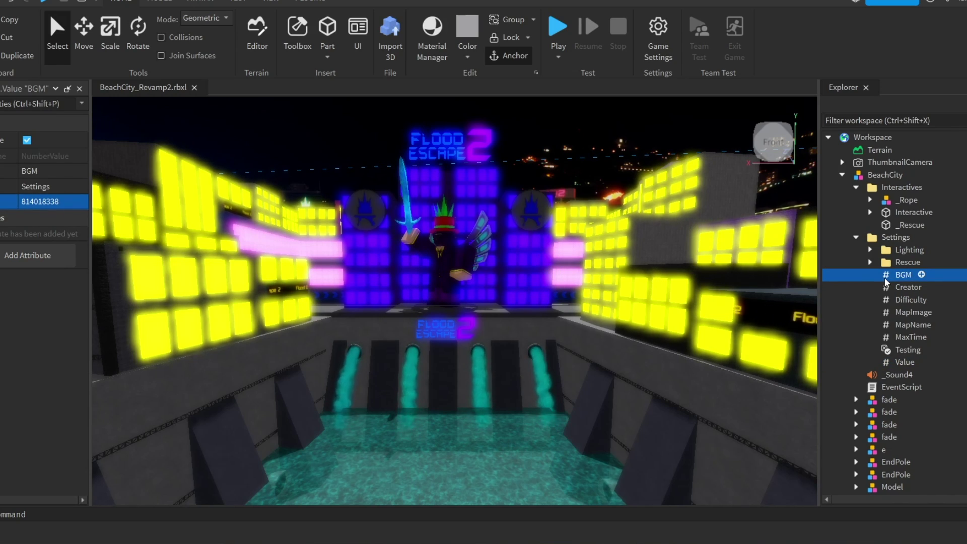
- Delete the old NumberValue BGM, rename the StringValue to BGM, and select its 814018338 value
key("Delete")
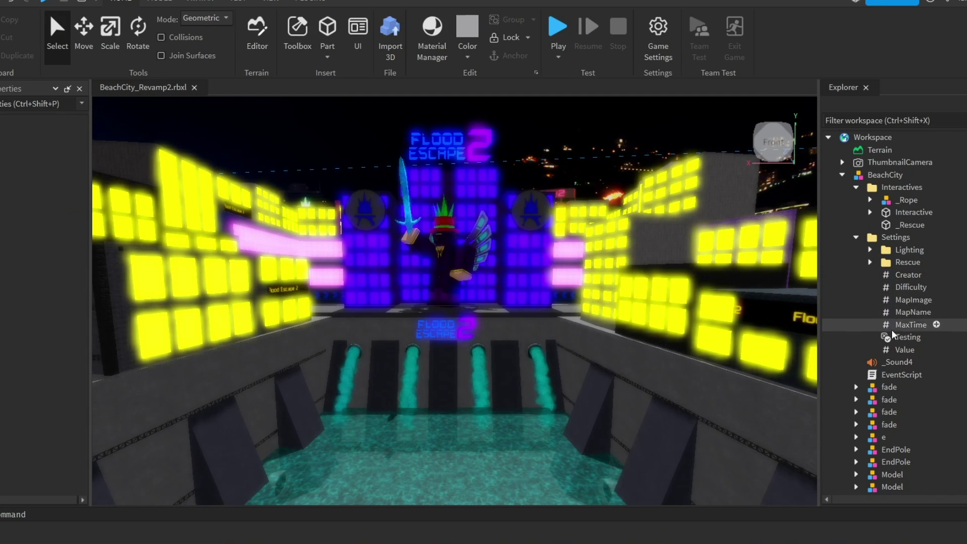
left_click(895, 350)
right_click(895, 351)
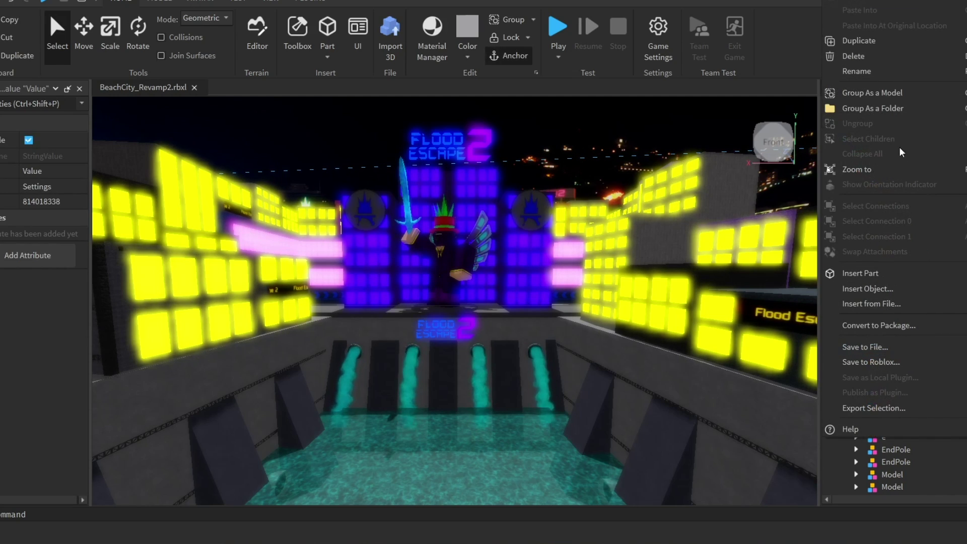
left_click(865, 71)
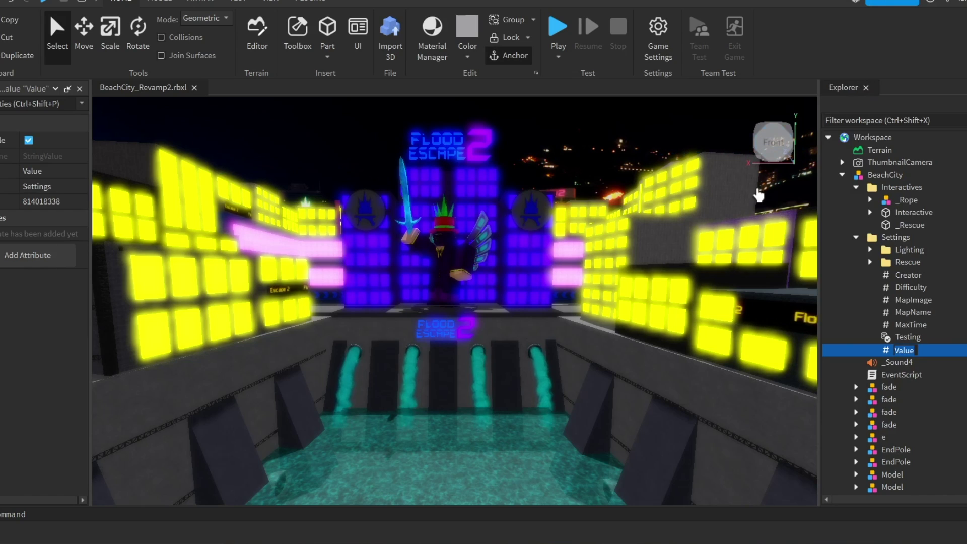
type("BGM")
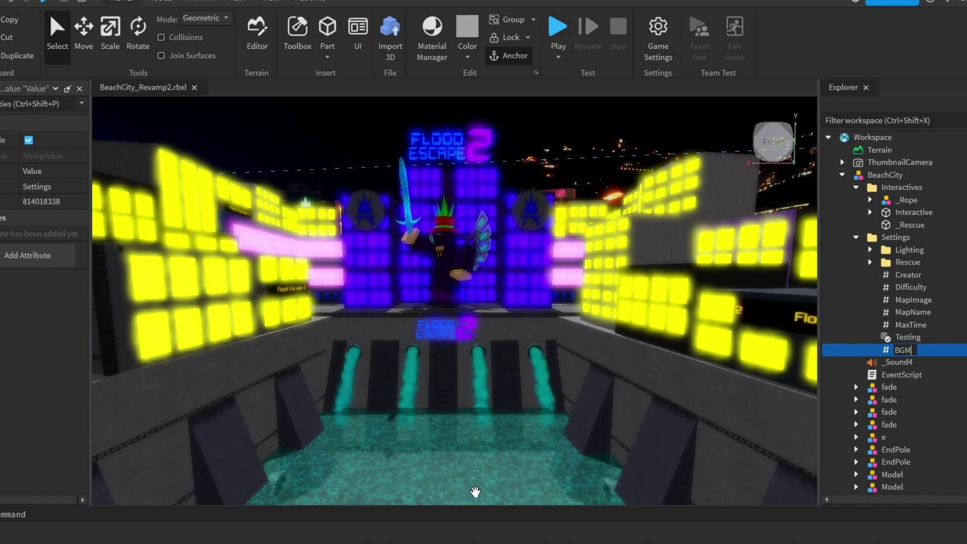
key("Return")
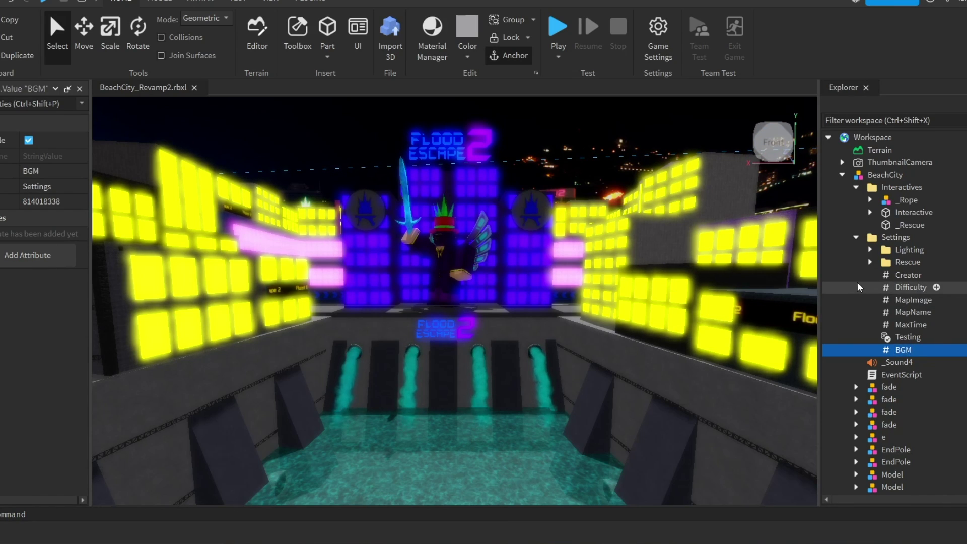
left_click(75, 203)
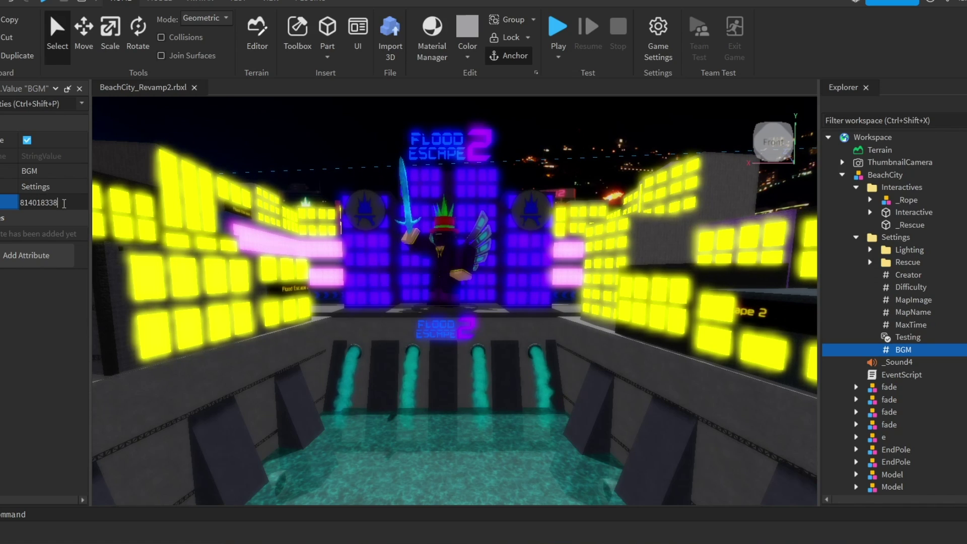
left_click_drag(64, 203, 9, 206)
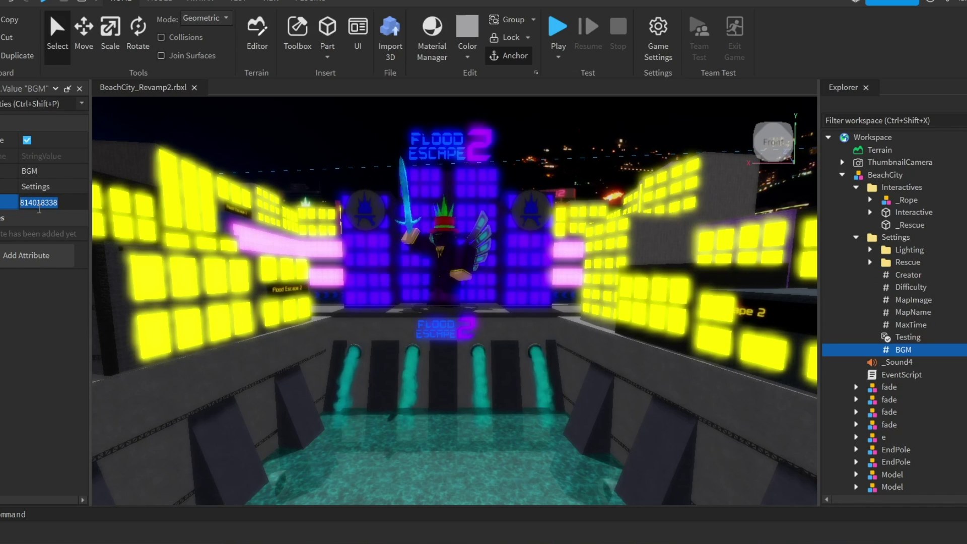
left_click(61, 202)
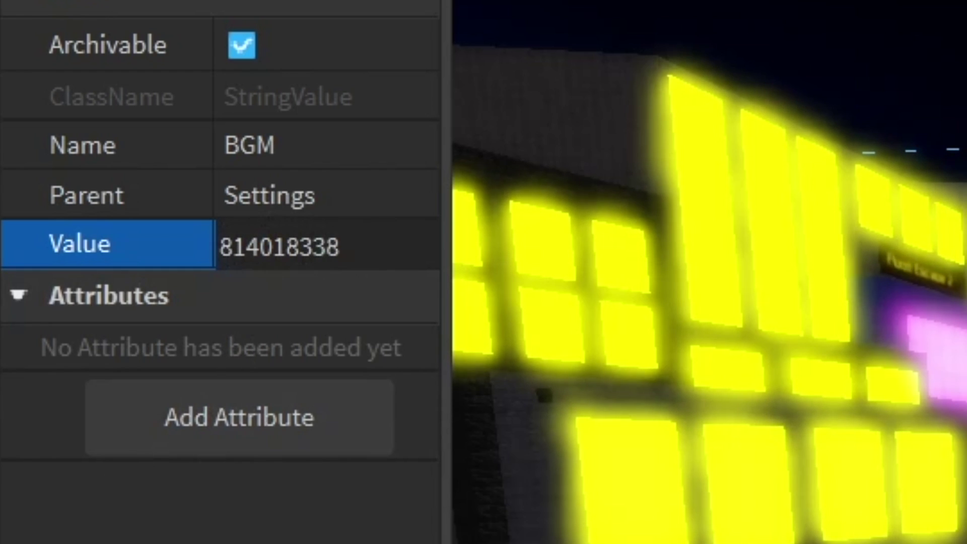
- Add an underscore after 814018338 in the BGM value, making it 814018338_
type("_")
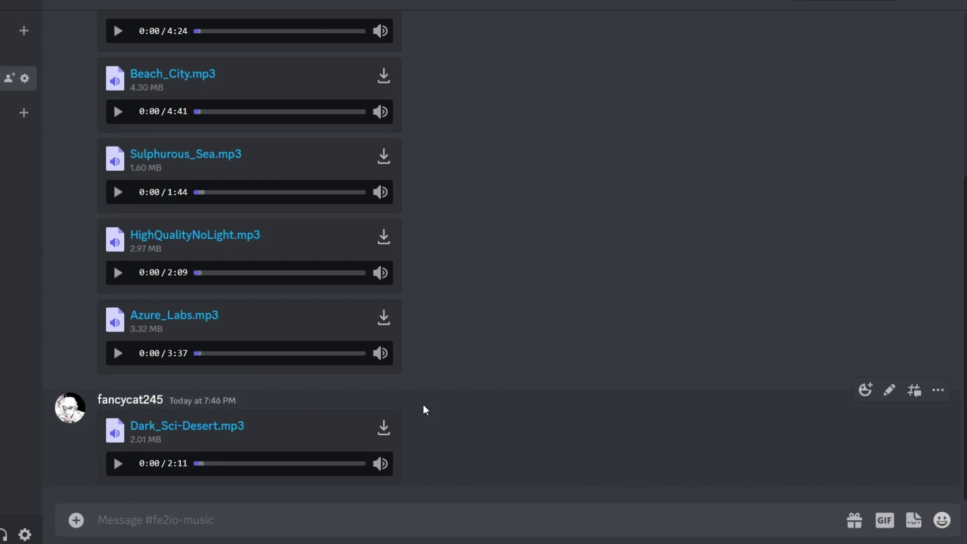
- Upload Beach City.mp3 to Discord's #fe2io-music channel and copy the uploaded file's link
left_click(76, 519)
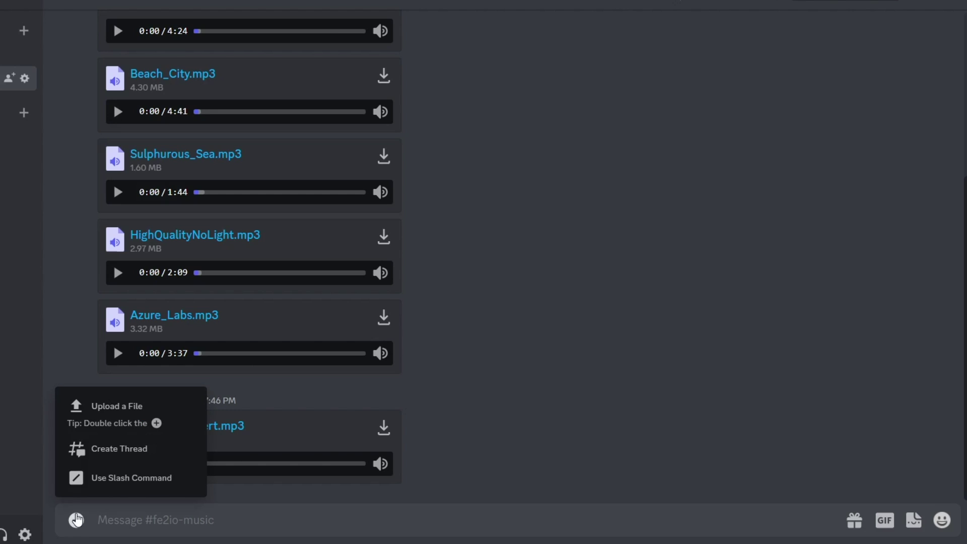
left_click(117, 422)
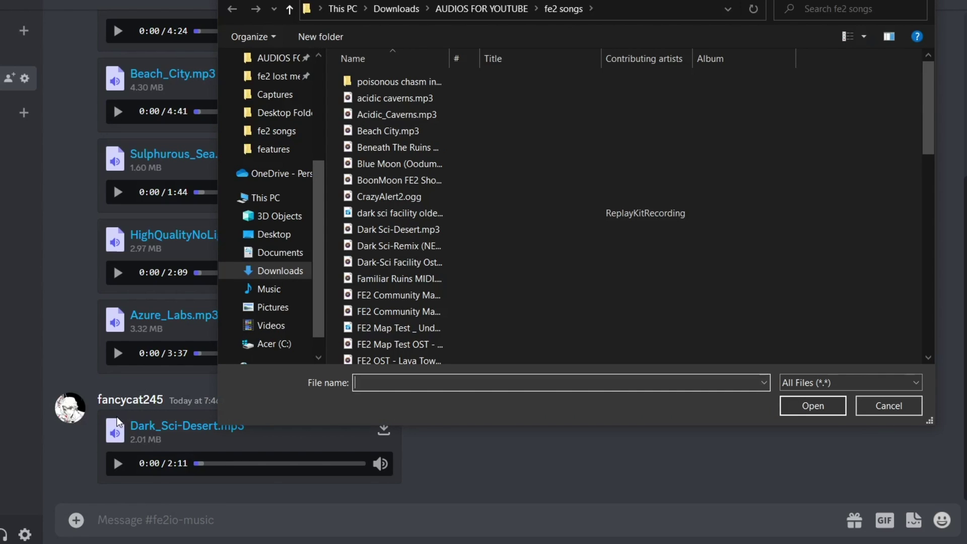
left_click(392, 130)
double_click(391, 130)
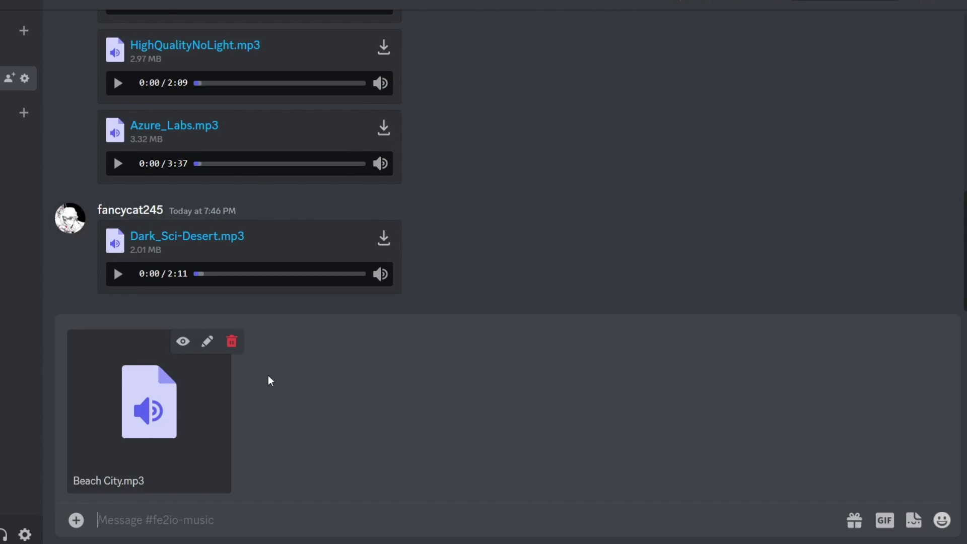
key("Return")
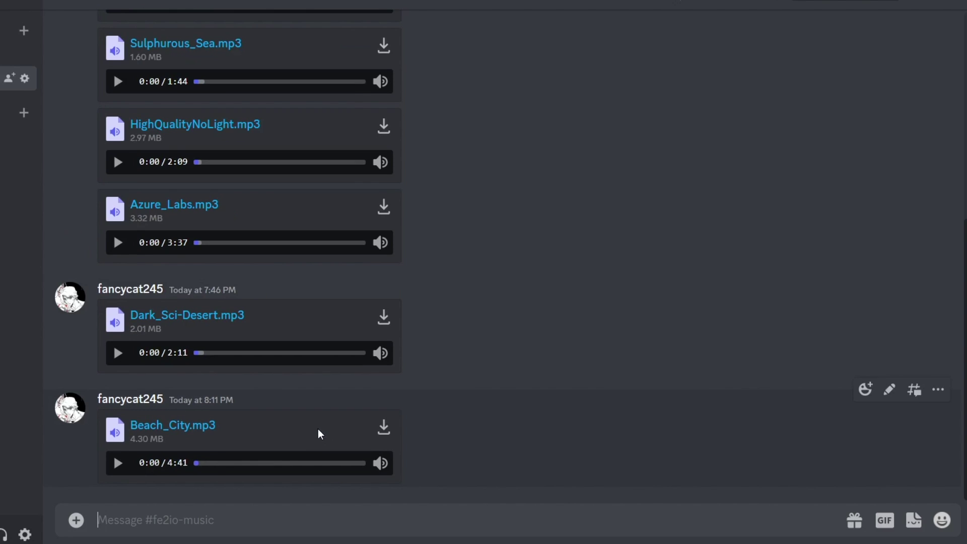
right_click(195, 429)
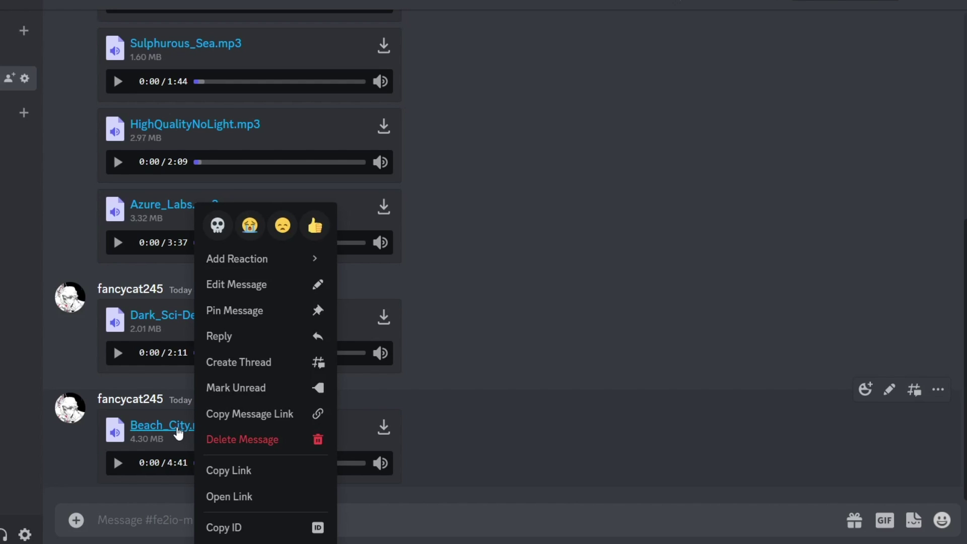
left_click(229, 471)
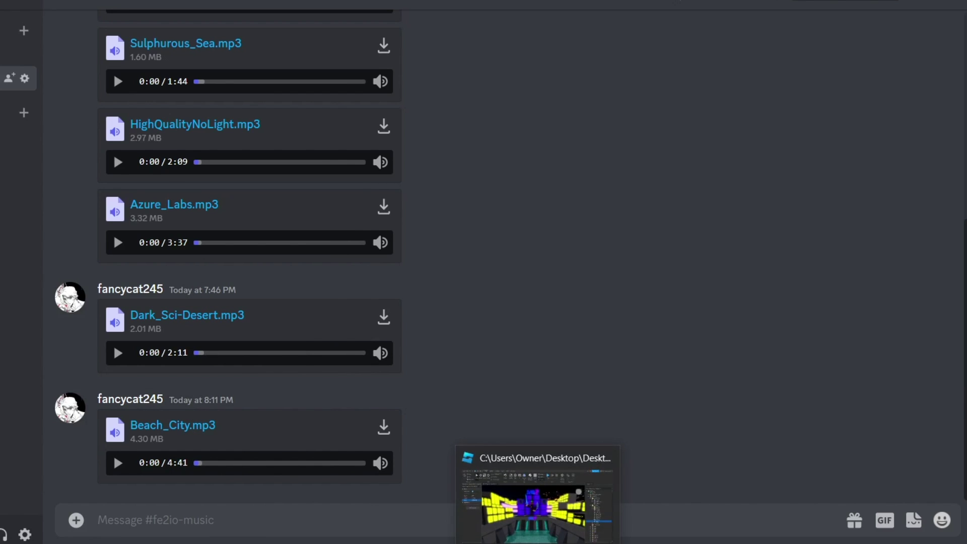
left_click(534, 504)
- Append the copied Beach_City.mp3 link to the BGM value and collapse the BeachCity model
left_click(295, 232)
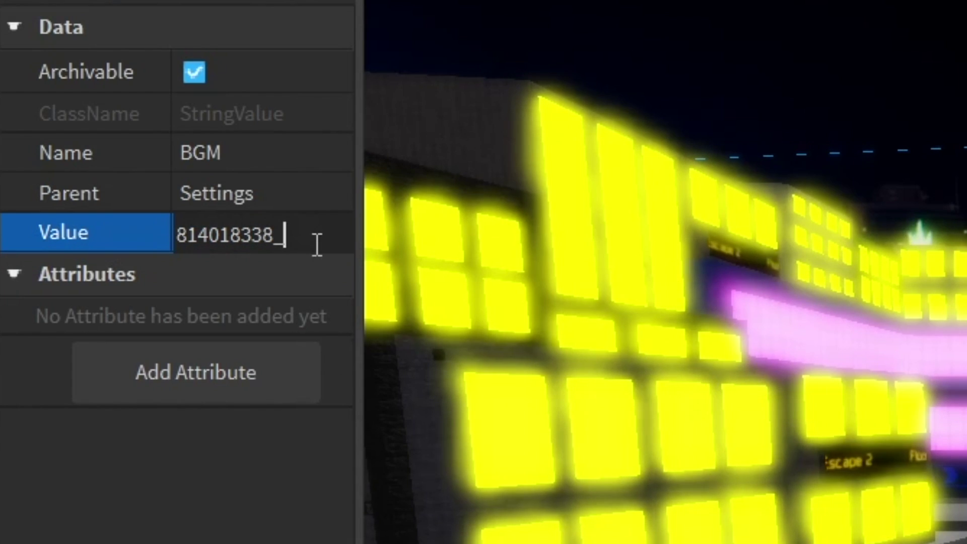
key("ctrl+v")
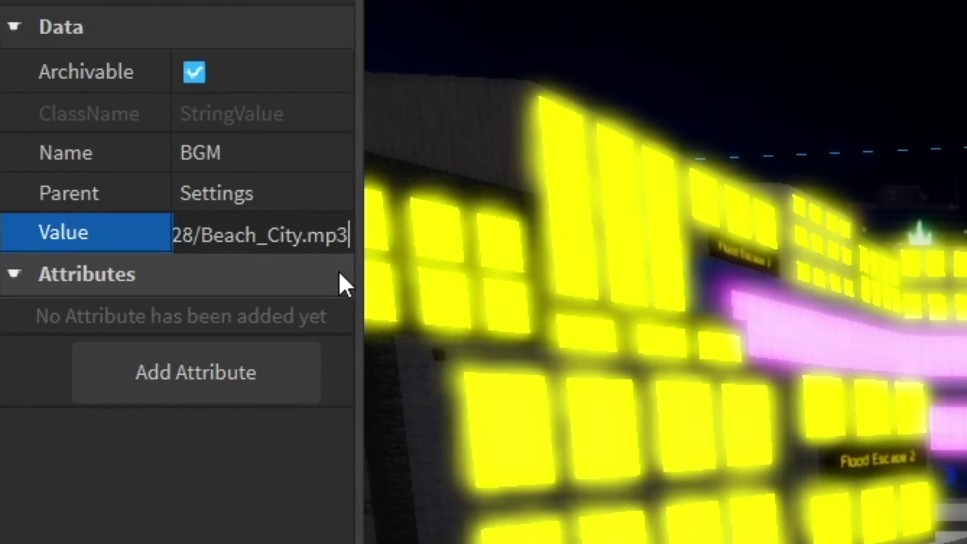
key("Return")
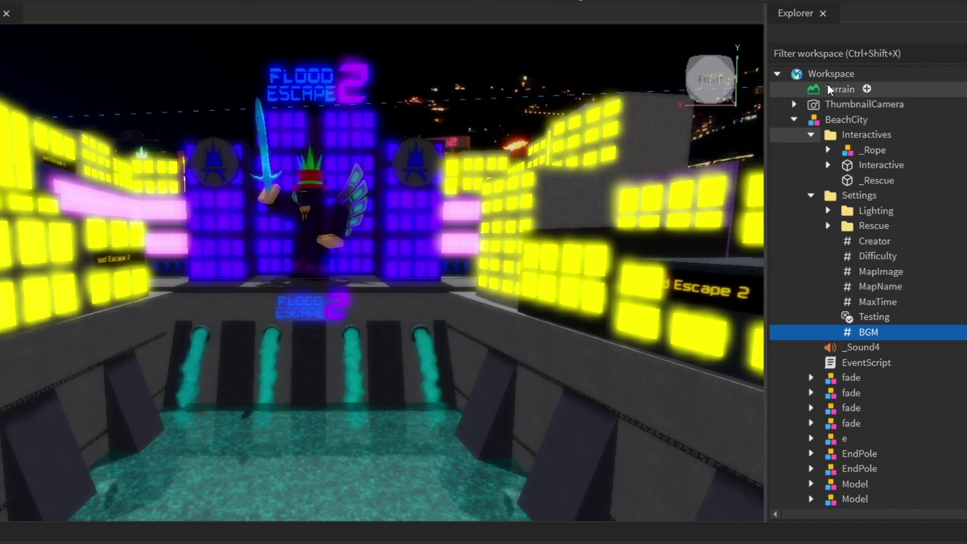
left_click(794, 119)
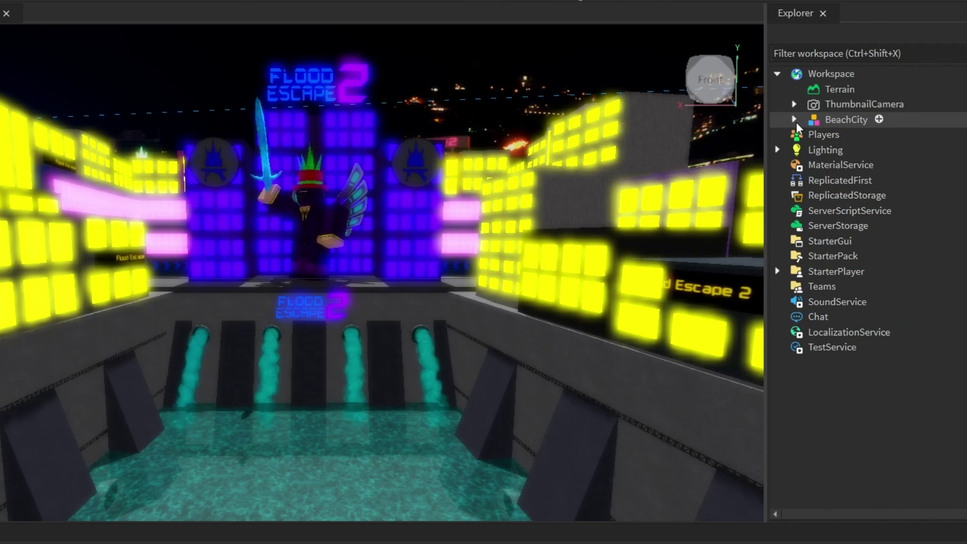
right_click(834, 122)
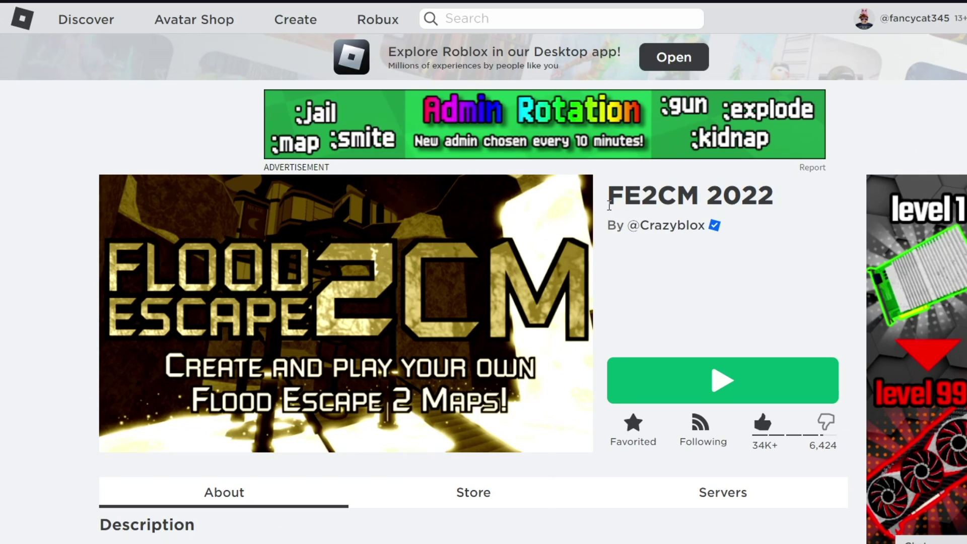
- Go from the FE2CM 2022 page to the FE2CM Auto game page
left_click_drag(609, 204, 778, 199)
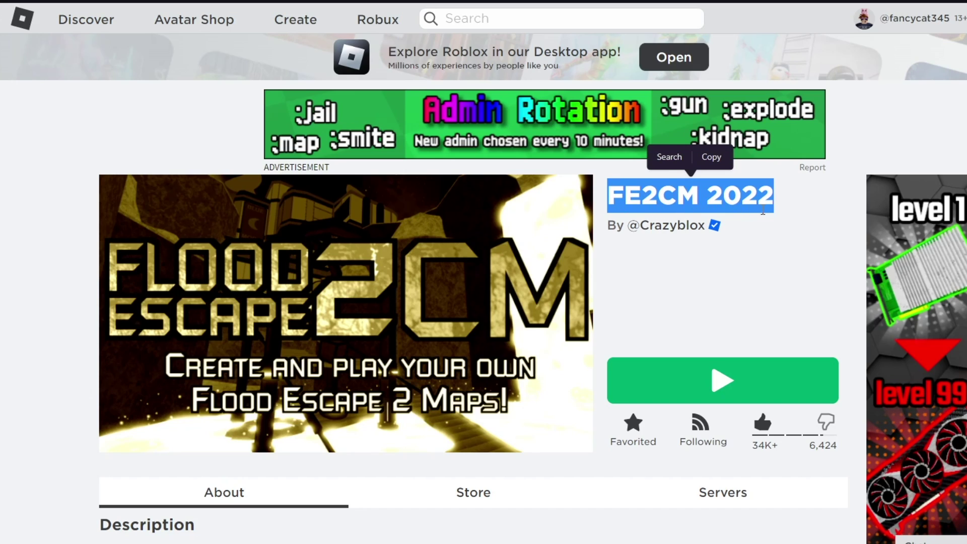
mouse_move(780, 202)
left_mouse_down()
mouse_move(610, 196)
mouse_move(782, 206)
left_mouse_up()
left_click(619, 197)
left_click(712, 156)
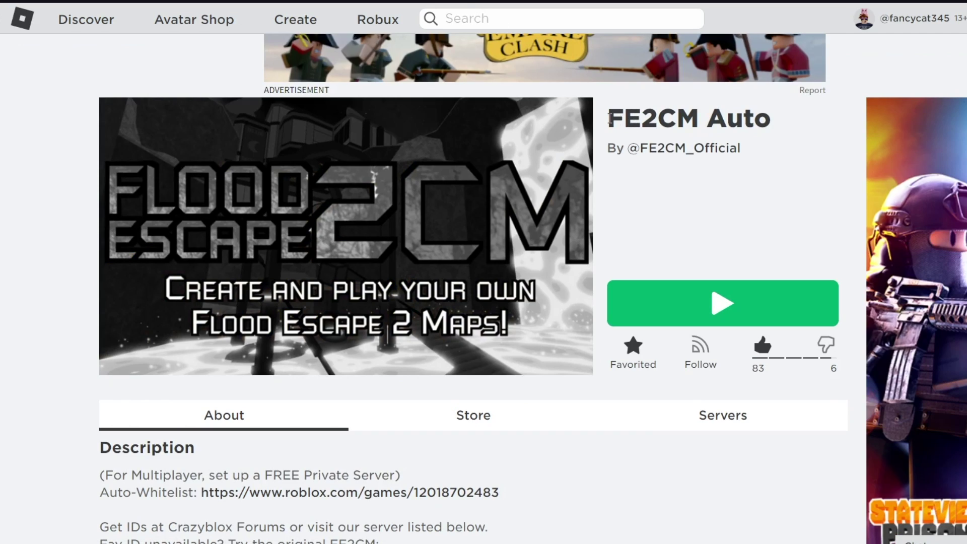
- Follow the Auto-Whitelist [FE2CM Auto] link and launch that game
left_click_drag(610, 118, 775, 117)
left_click(773, 120)
scroll(640, 235, "down", 1)
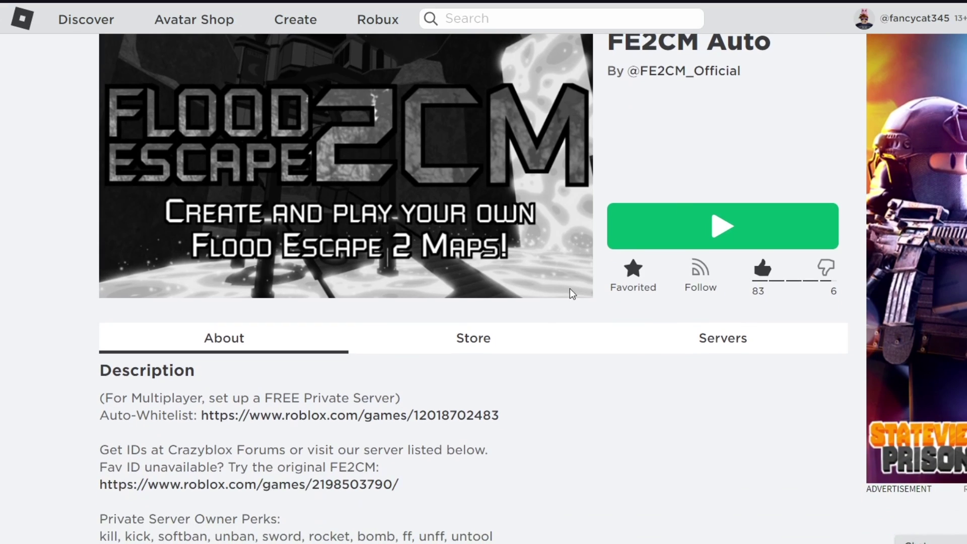
left_click(444, 417)
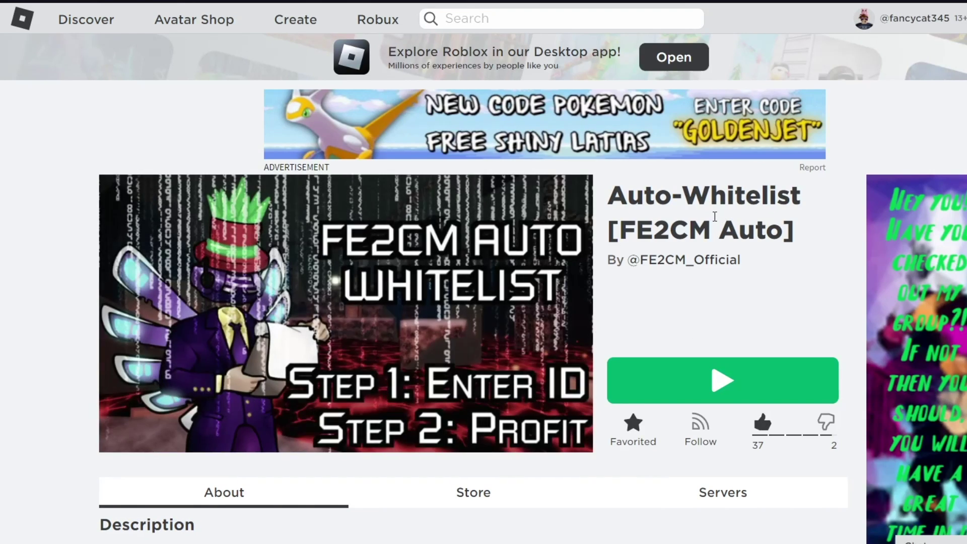
key("alt+Left")
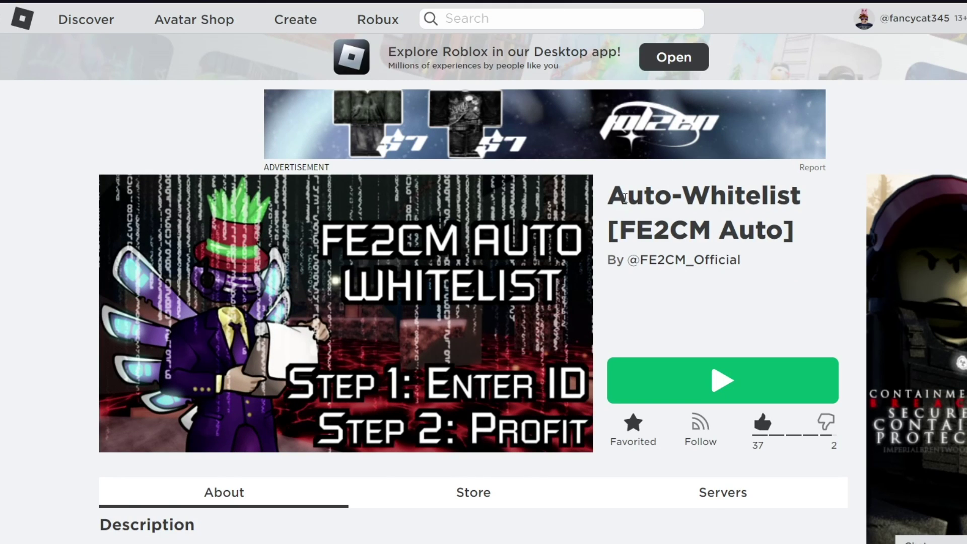
mouse_move(615, 197)
left_mouse_down()
mouse_move(801, 237)
mouse_move(720, 231)
mouse_move(608, 196)
left_mouse_up()
left_click(795, 228)
left_click(681, 387)
left_click(681, 379)
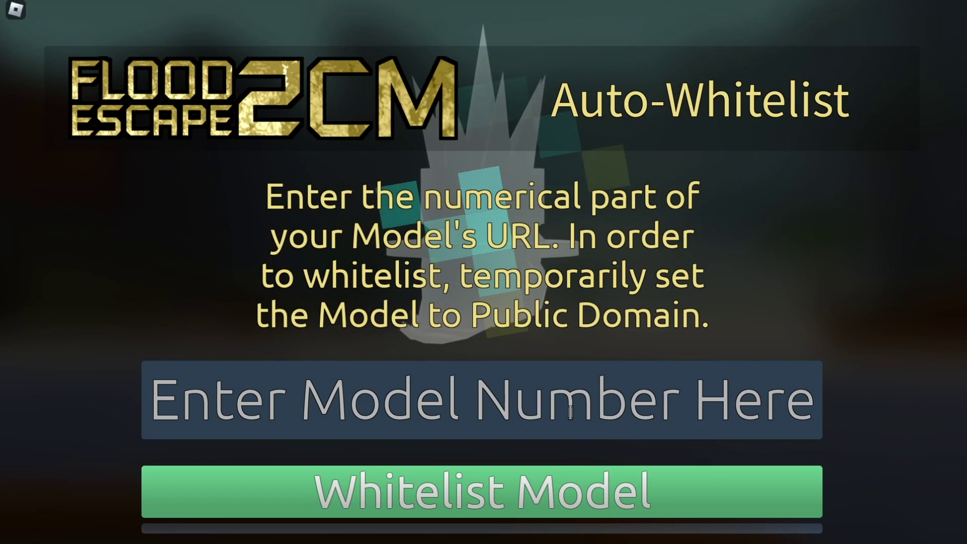
- Submit model number 1234567 for whitelisting, then close Roblox
left_click(489, 399)
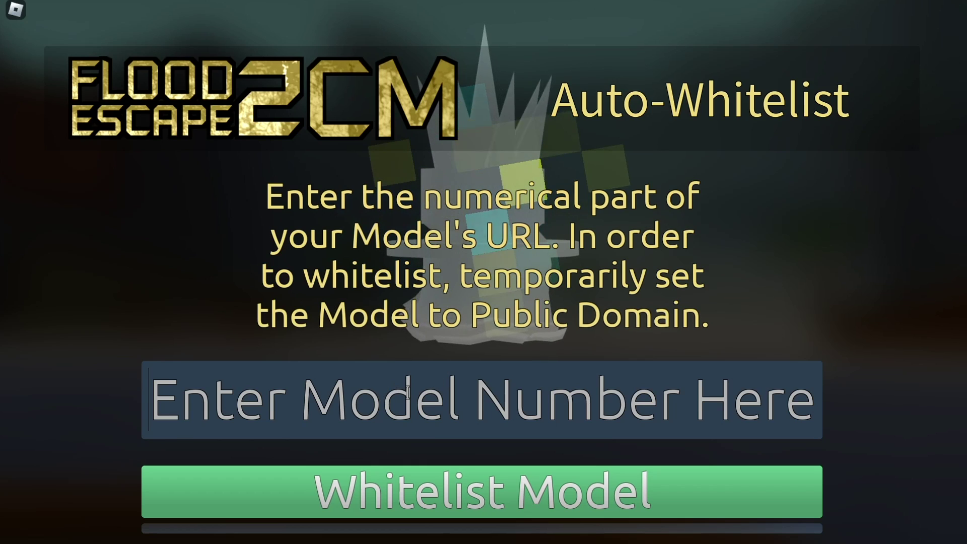
type("1234567")
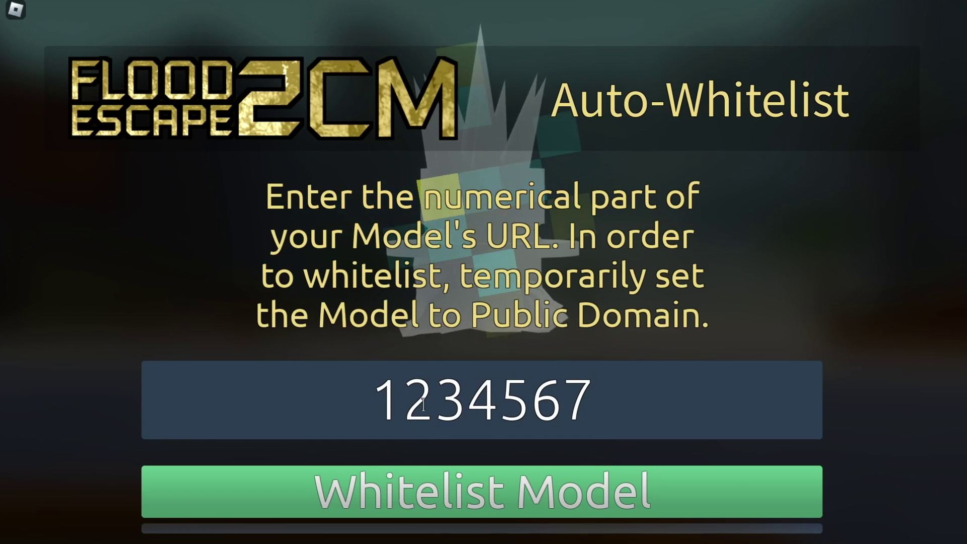
key("Return")
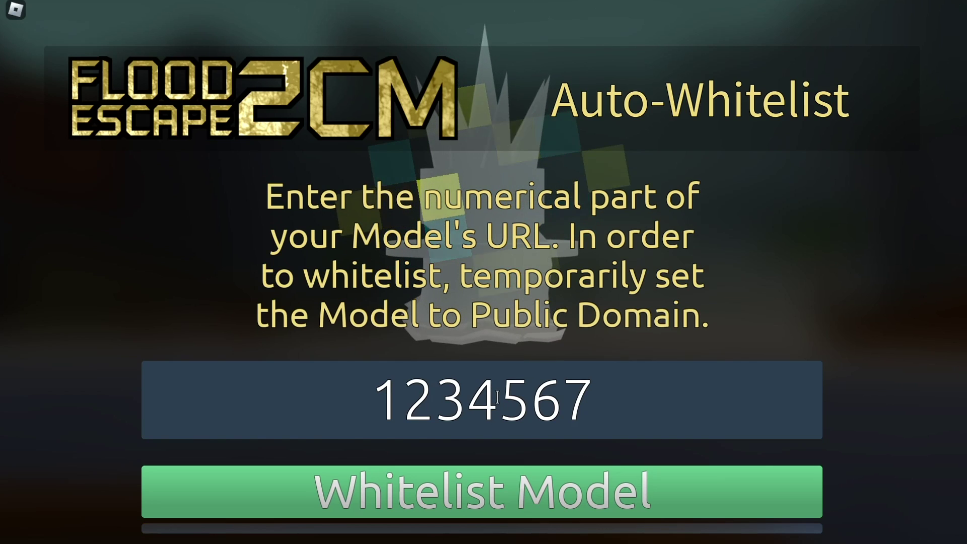
key("alt+F4")
left_click(443, 379)
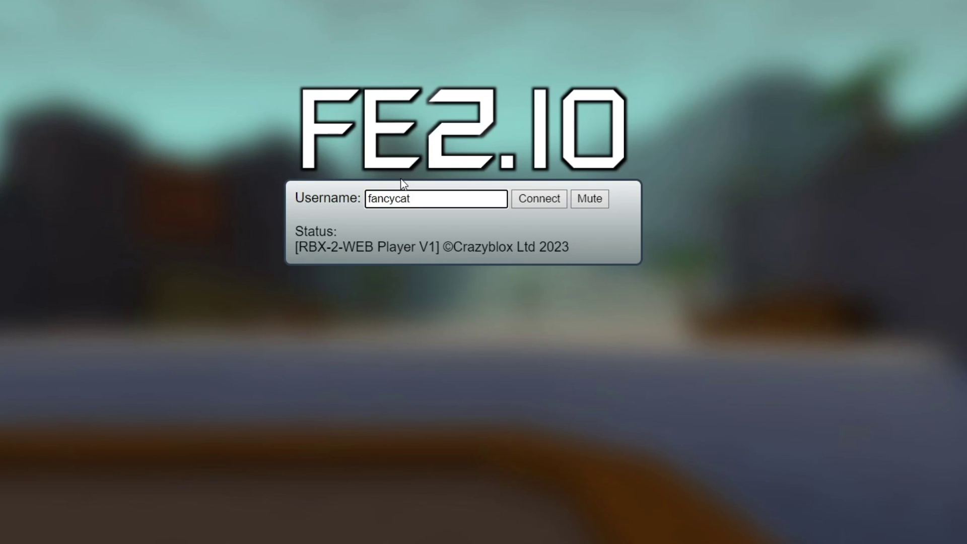
- Connect the FE2.IO web player, resume the game, and run toward the Play Here doorway
left_click(540, 201)
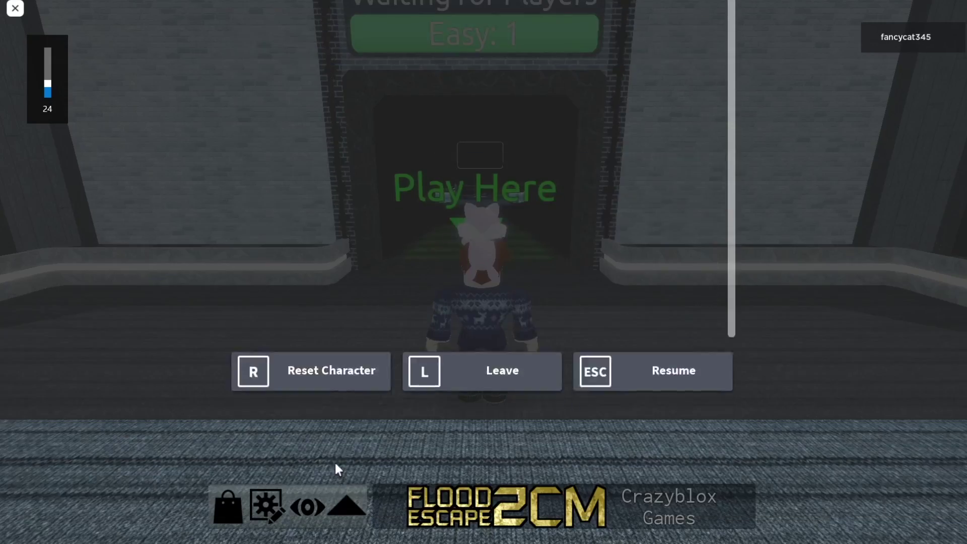
key("Escape")
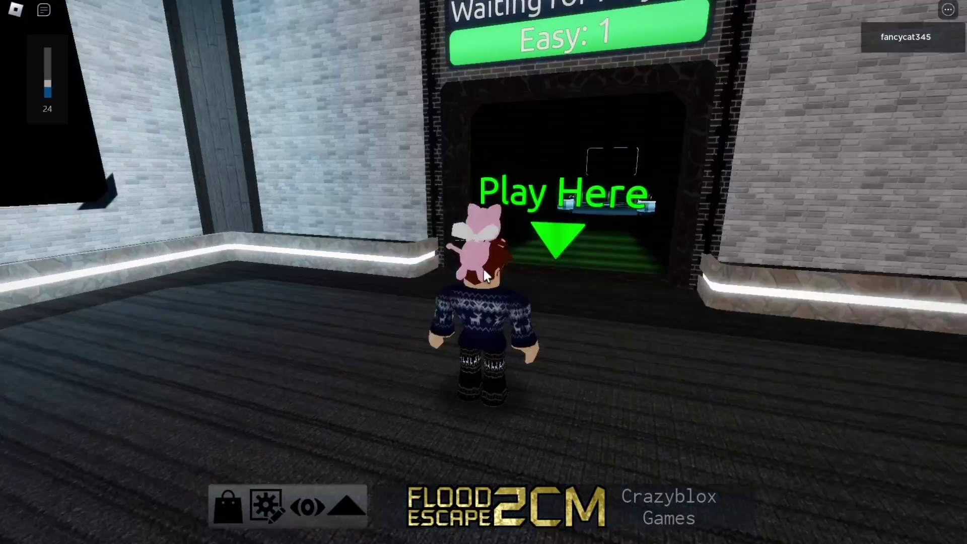
right_click_drag(483, 269, 487, 267)
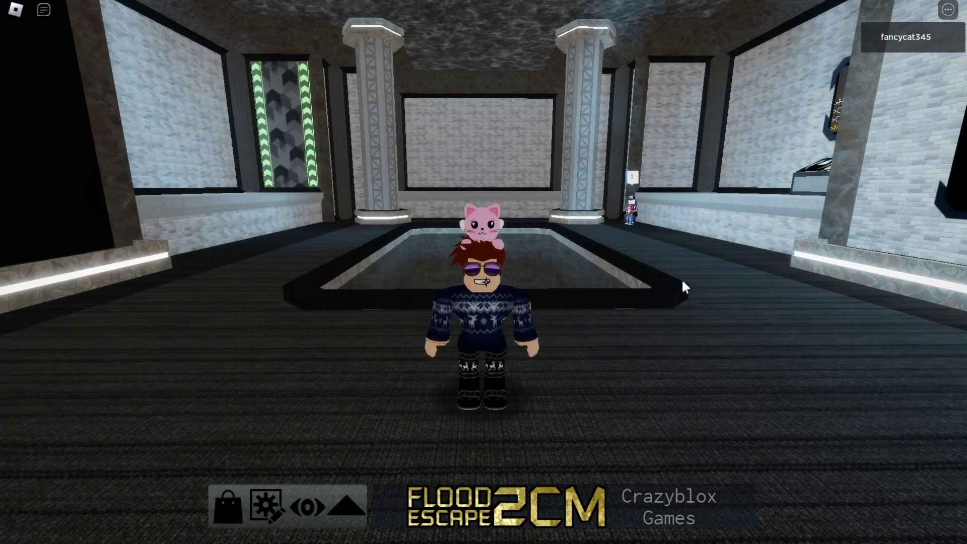
right_click_drag(689, 281, 688, 277)
key("w")
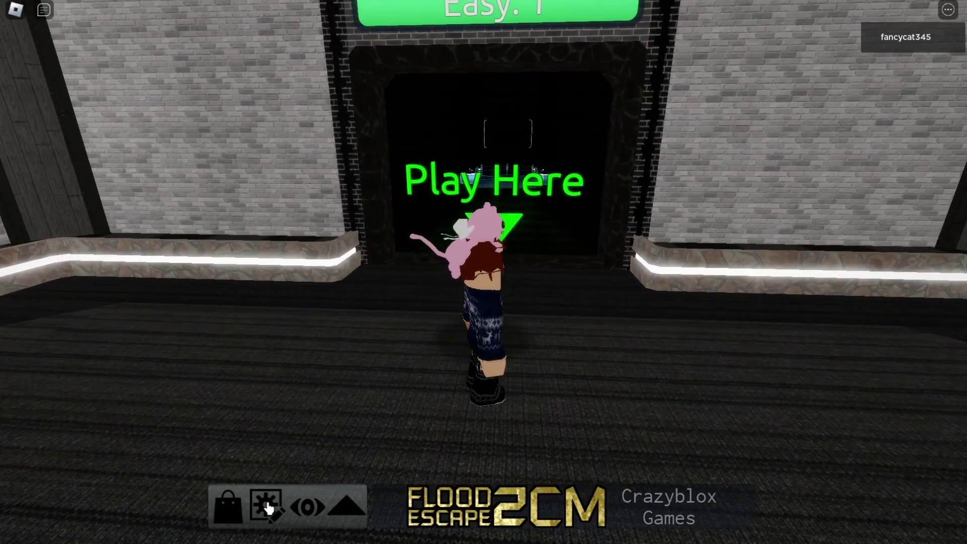
- Check the FE2CM Hub's saved IDs and Maps list showing Beach City active, then close it
left_click(267, 505)
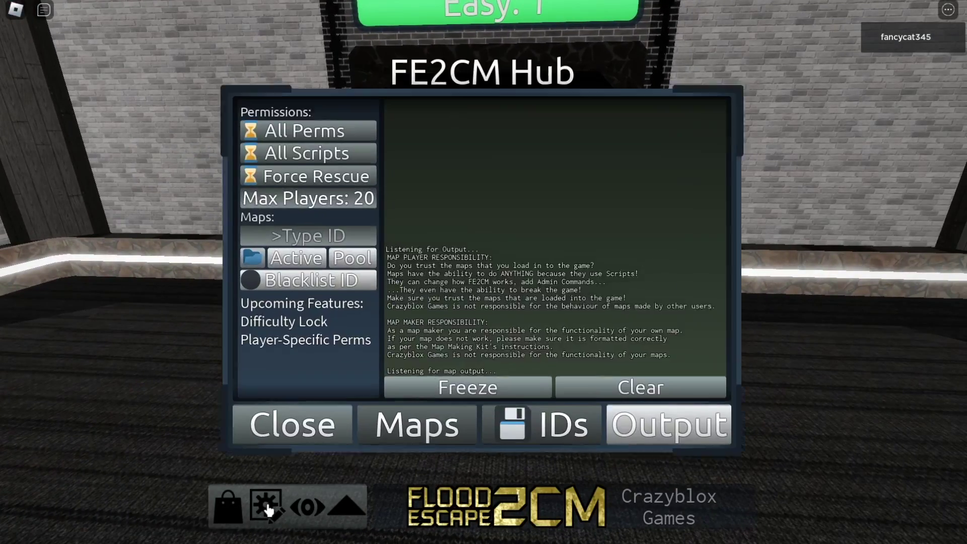
left_click(519, 441)
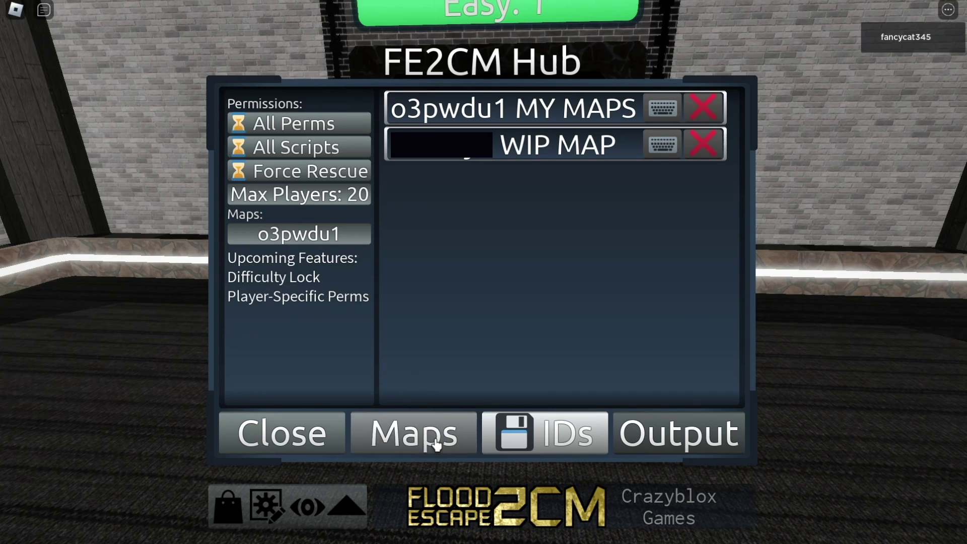
left_click(436, 436)
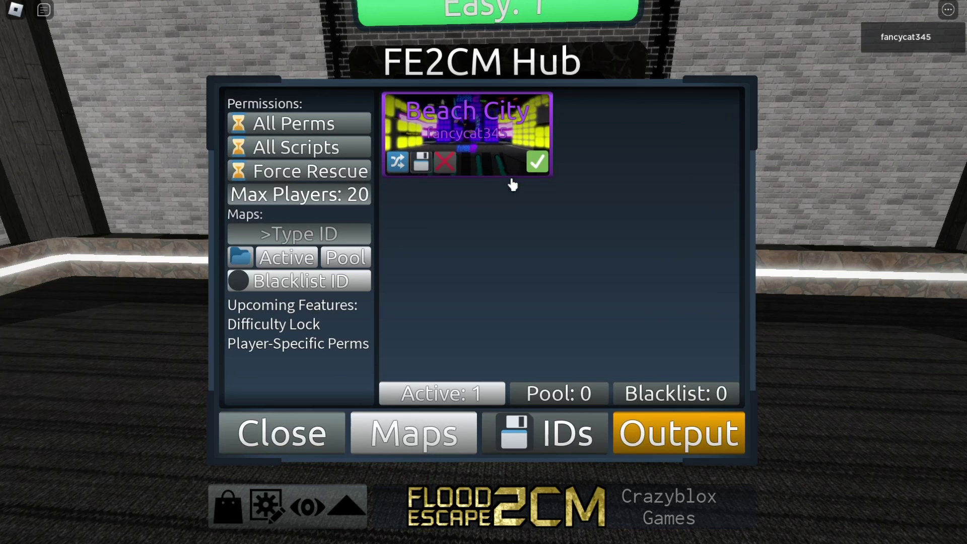
left_click(314, 439)
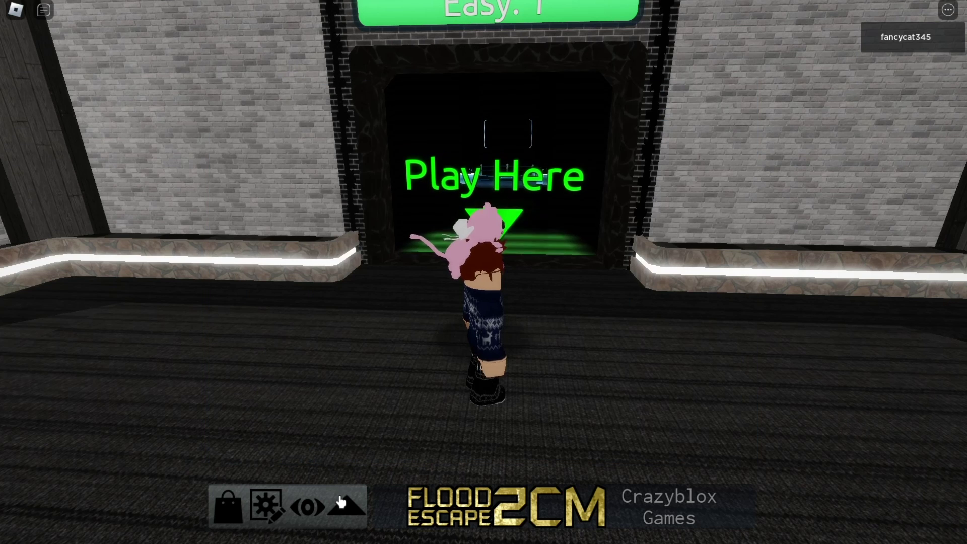
- Turn the in-game Music option Off and walk into the Play Here door
left_click(391, 458)
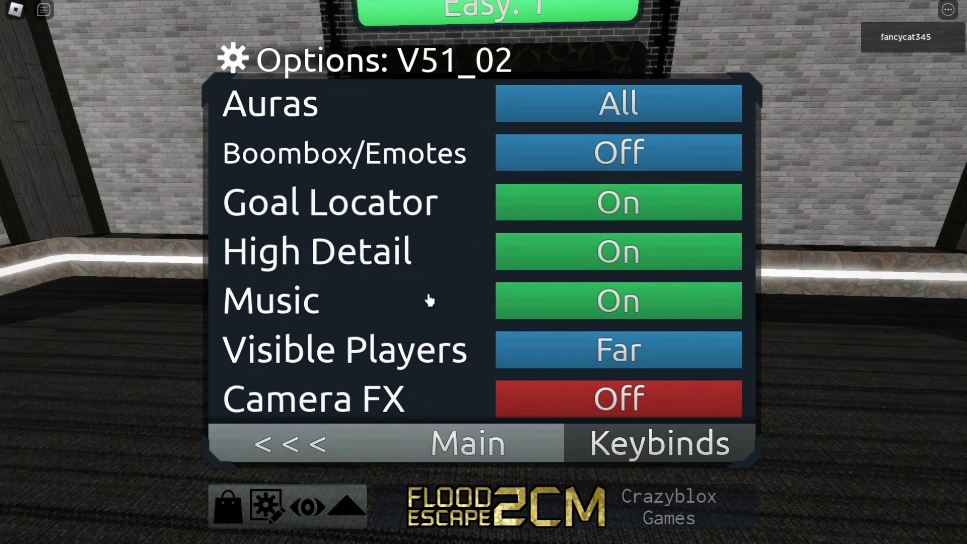
left_click(430, 301)
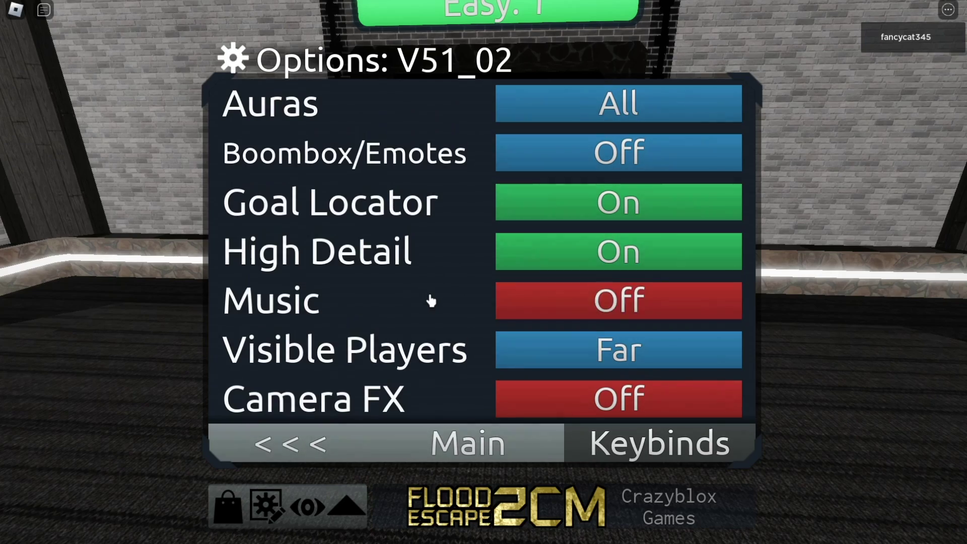
left_click(317, 442)
key("w")
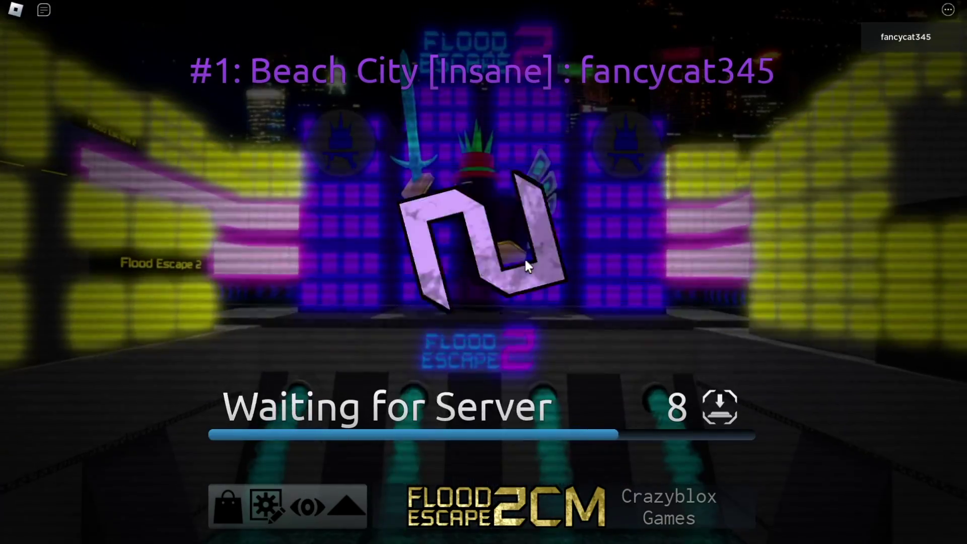
- Run through Beach City's green corridor with shift-lock, pressing buttons #1 and #2
key("w")
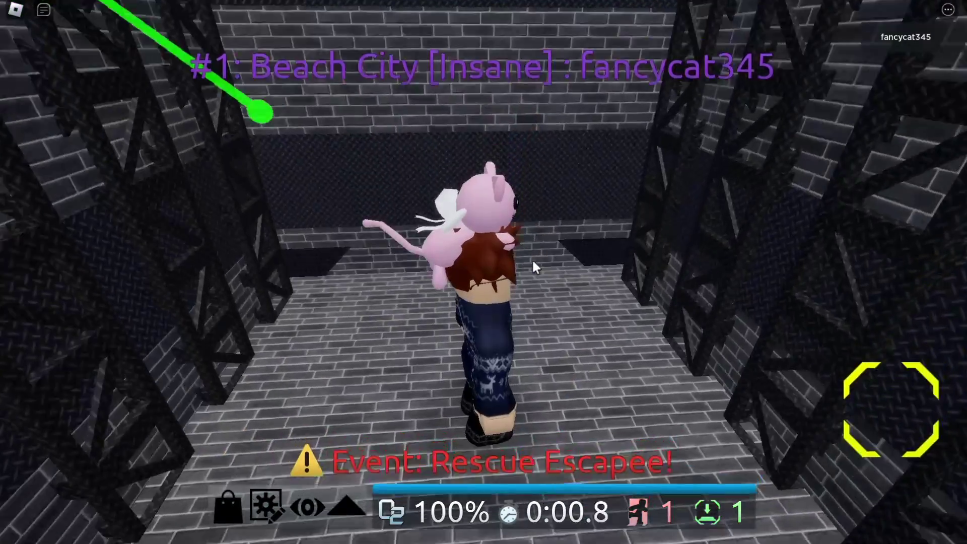
key("w")
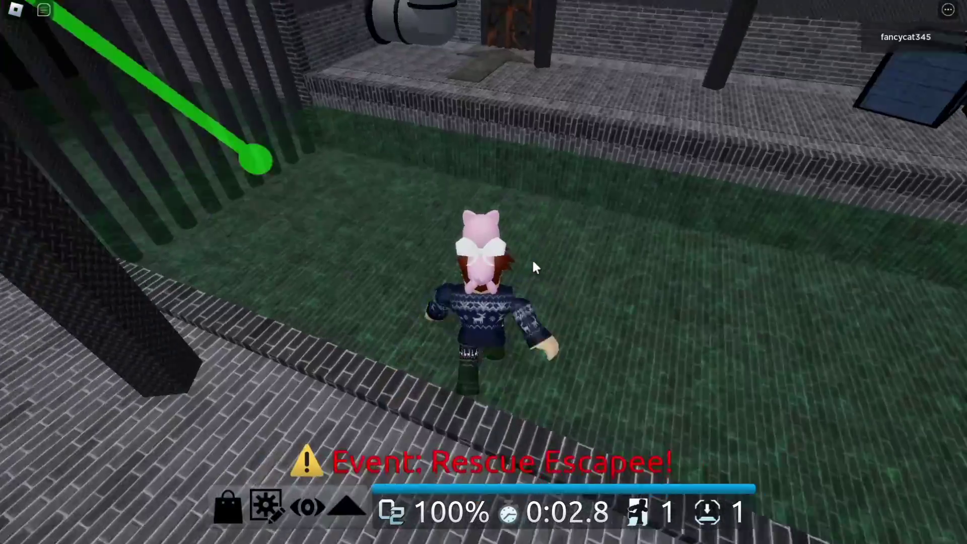
key("w")
key("shift")
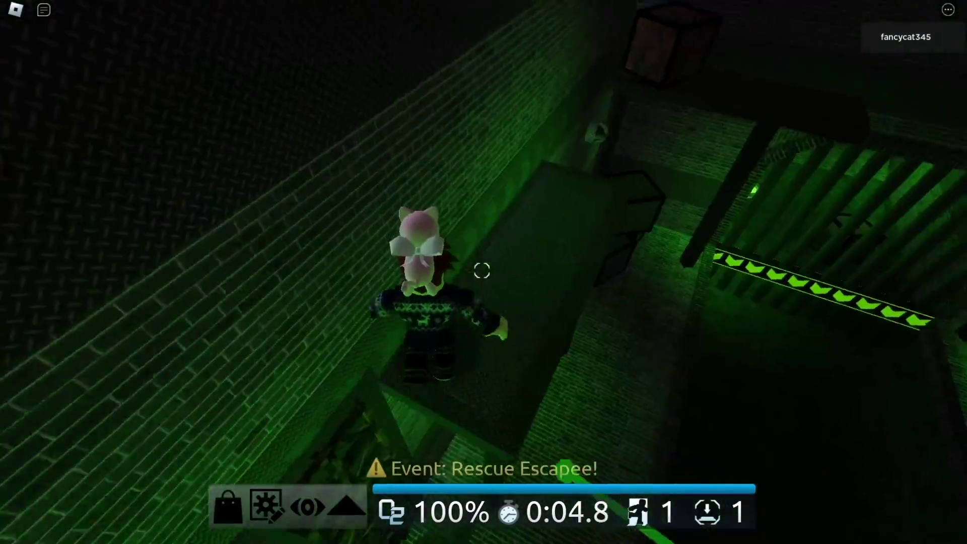
key("w")
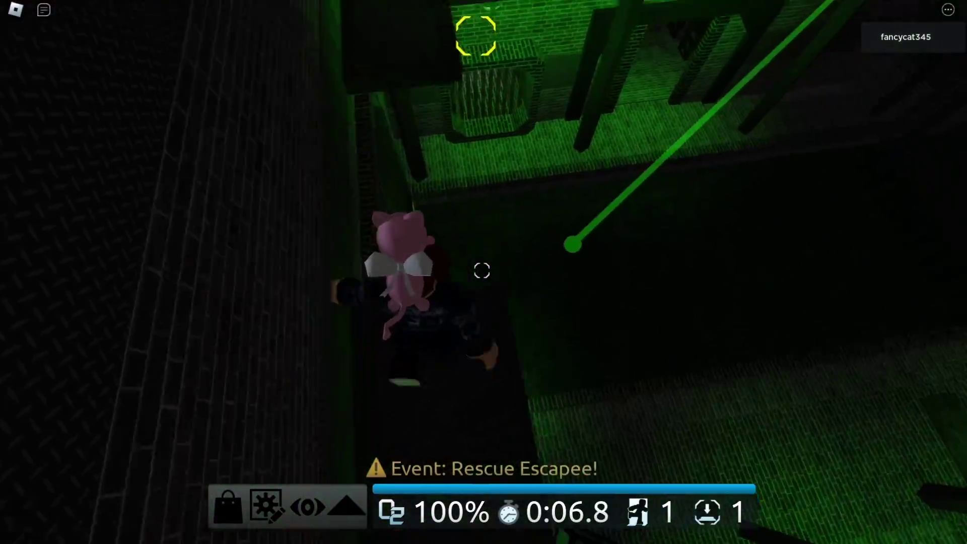
key("w")
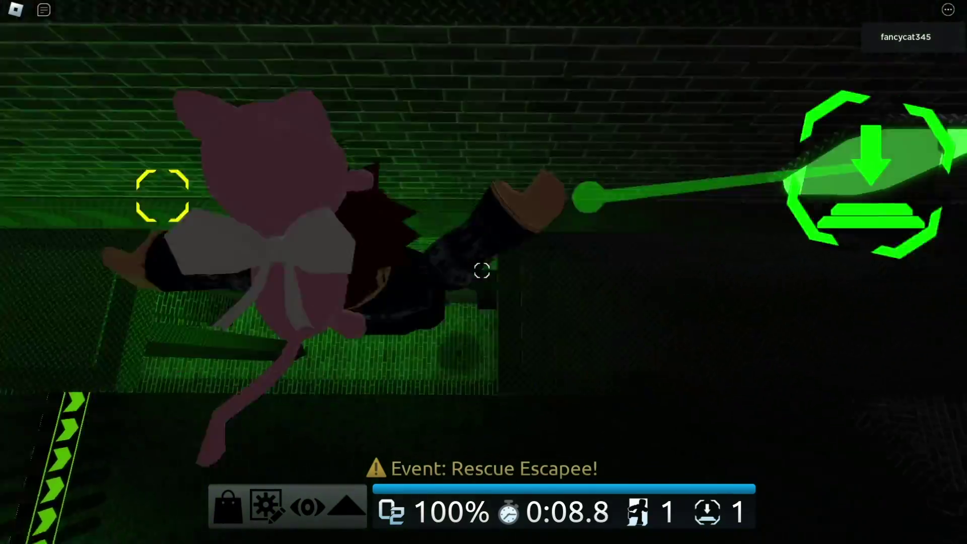
key("w")
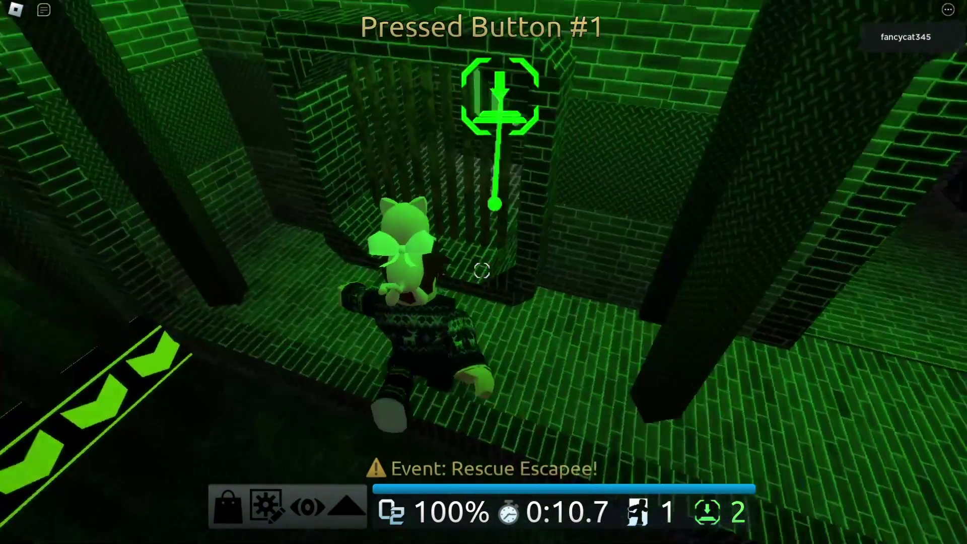
key("w")
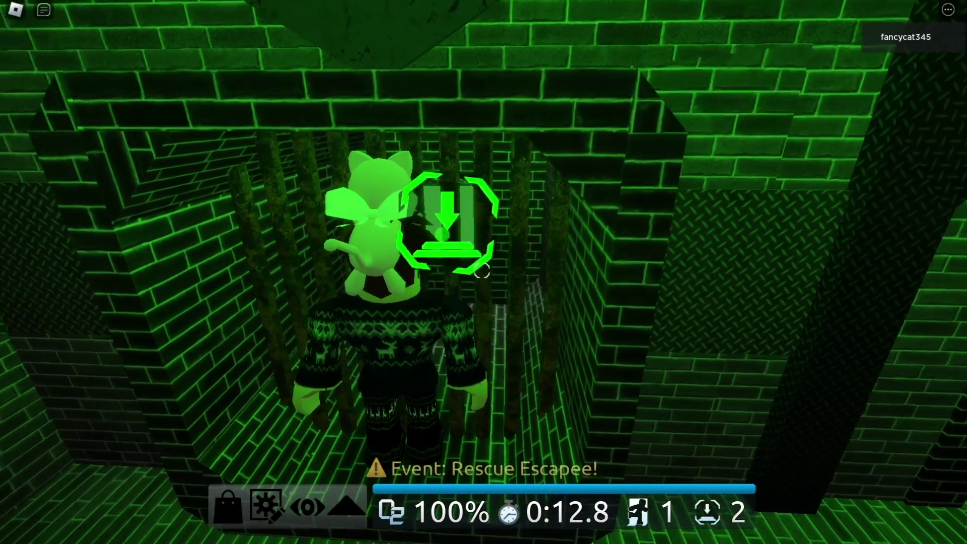
key("w")
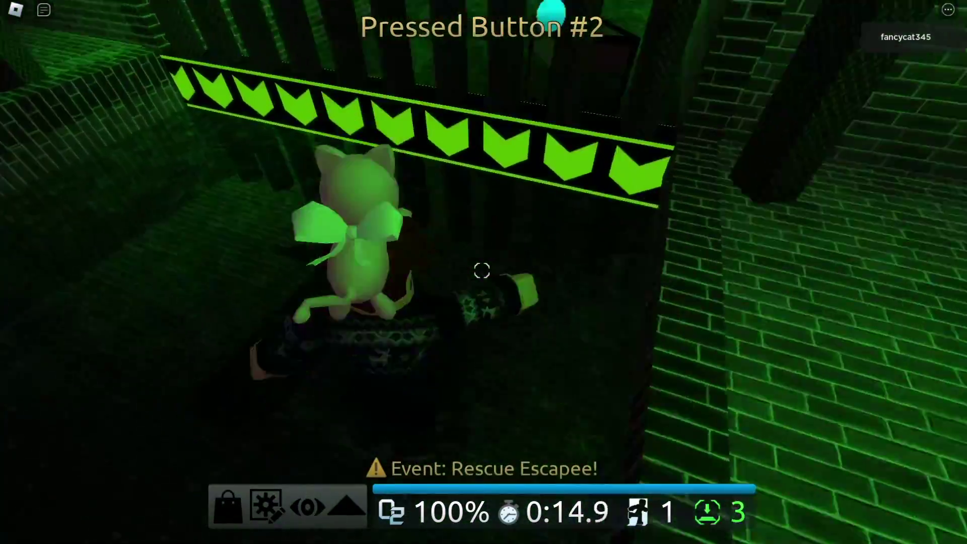
key("w")
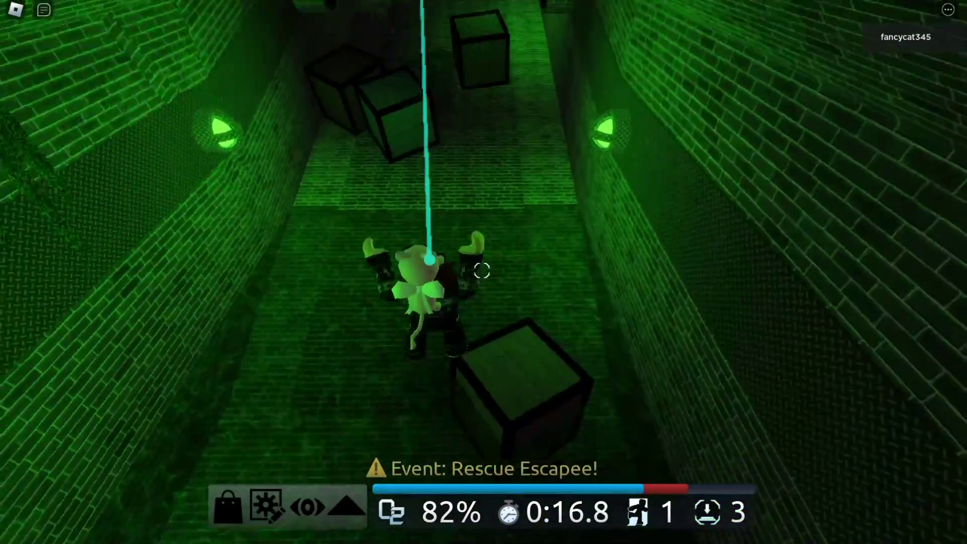
- Reset the character from the game menu to respawn in the FE2CM lobby
key("Escape")
key("r")
key("Return")
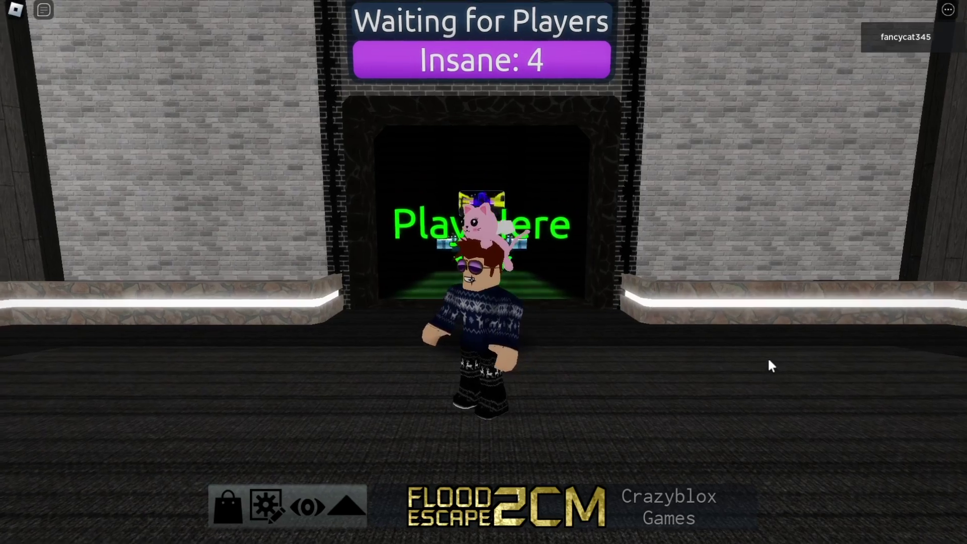
- Walk through the passage into the Insane Play Here pad to join the next round
key("w")
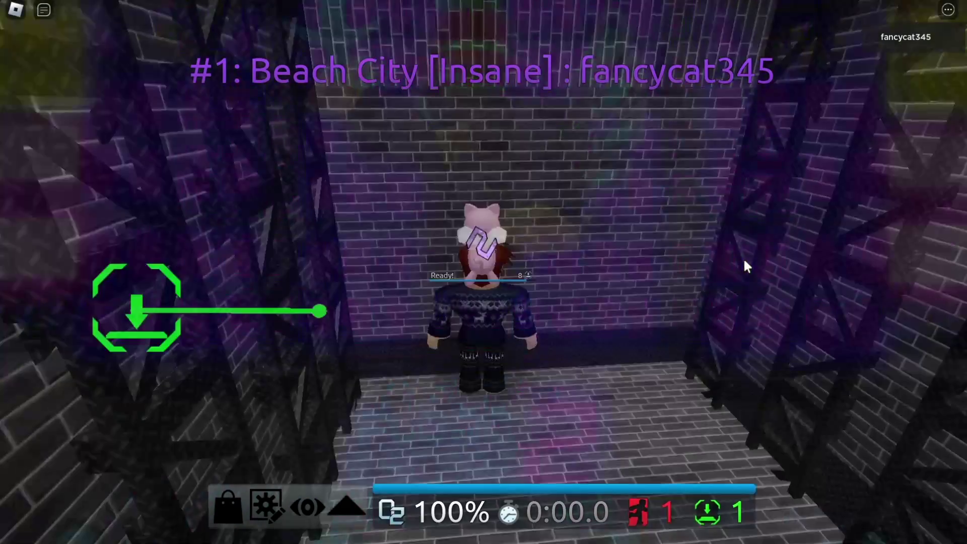
key("w")
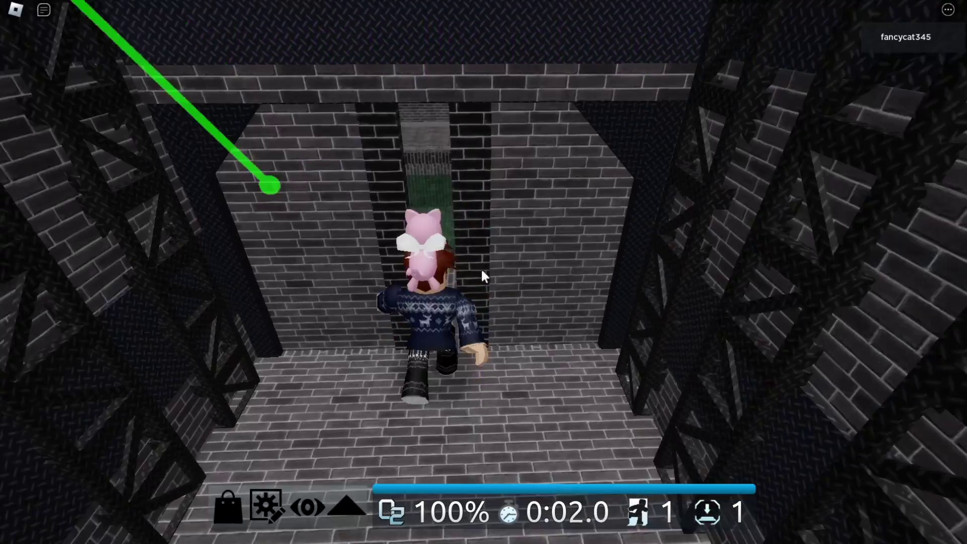
right_click_drag(483, 275, 481, 270)
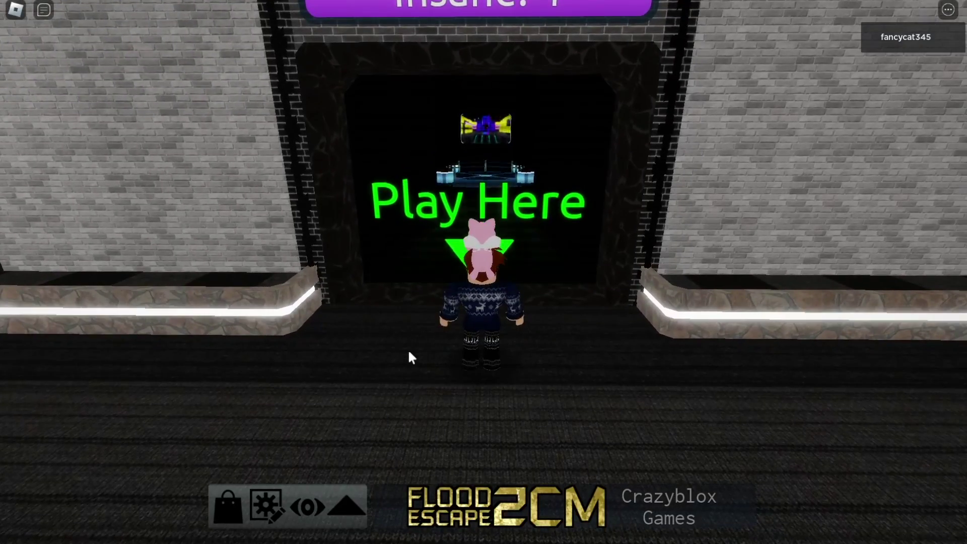
key("w")
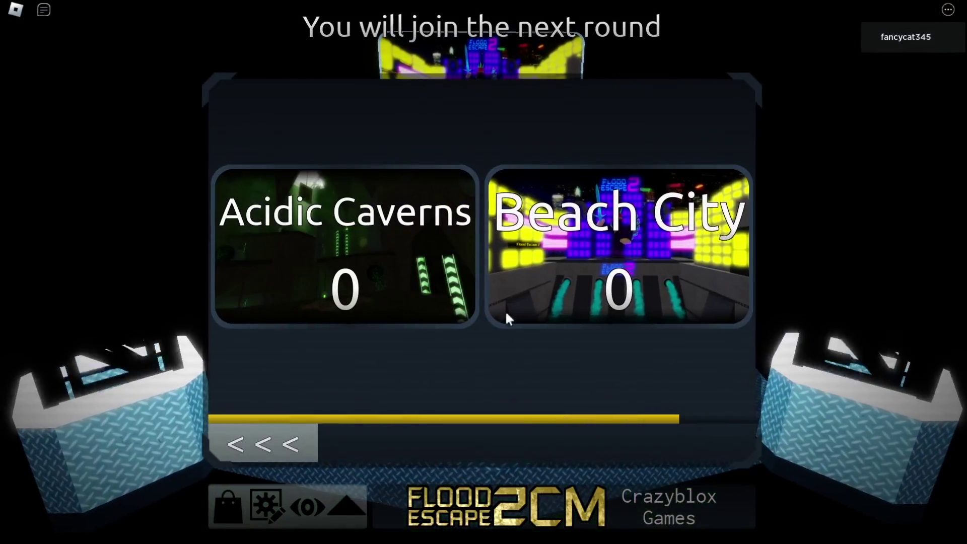
- Vote for Acidic Caverns, then walk toward the hazard door as the round starts
left_click(410, 283)
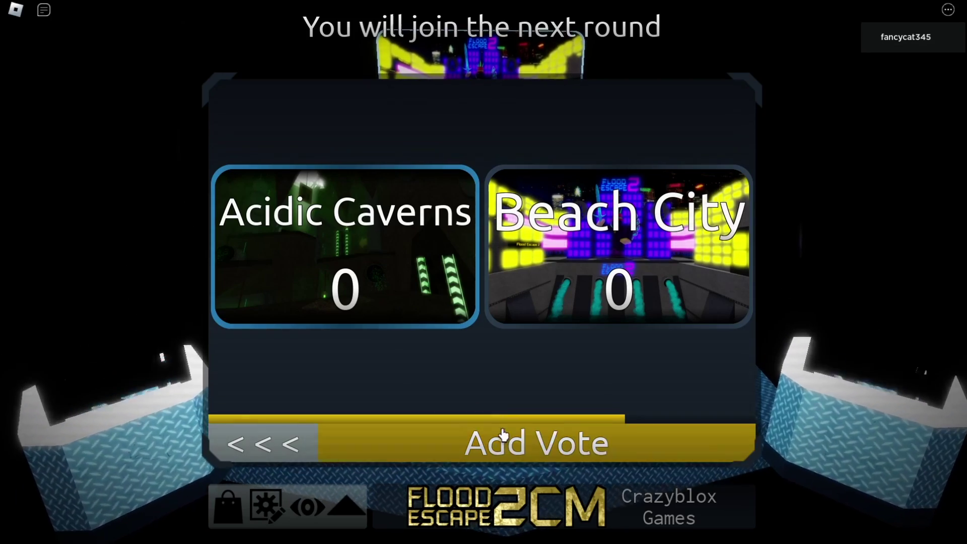
left_click(503, 442)
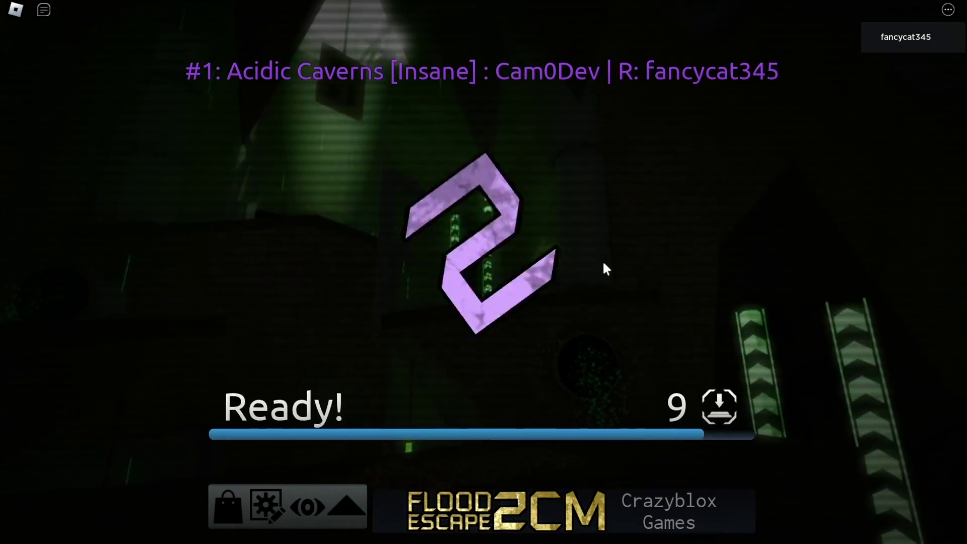
key("w")
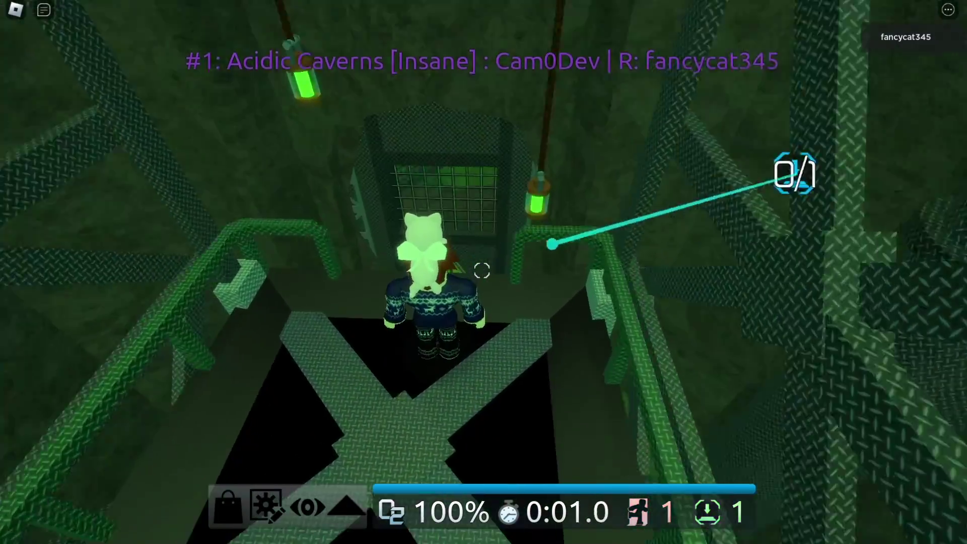